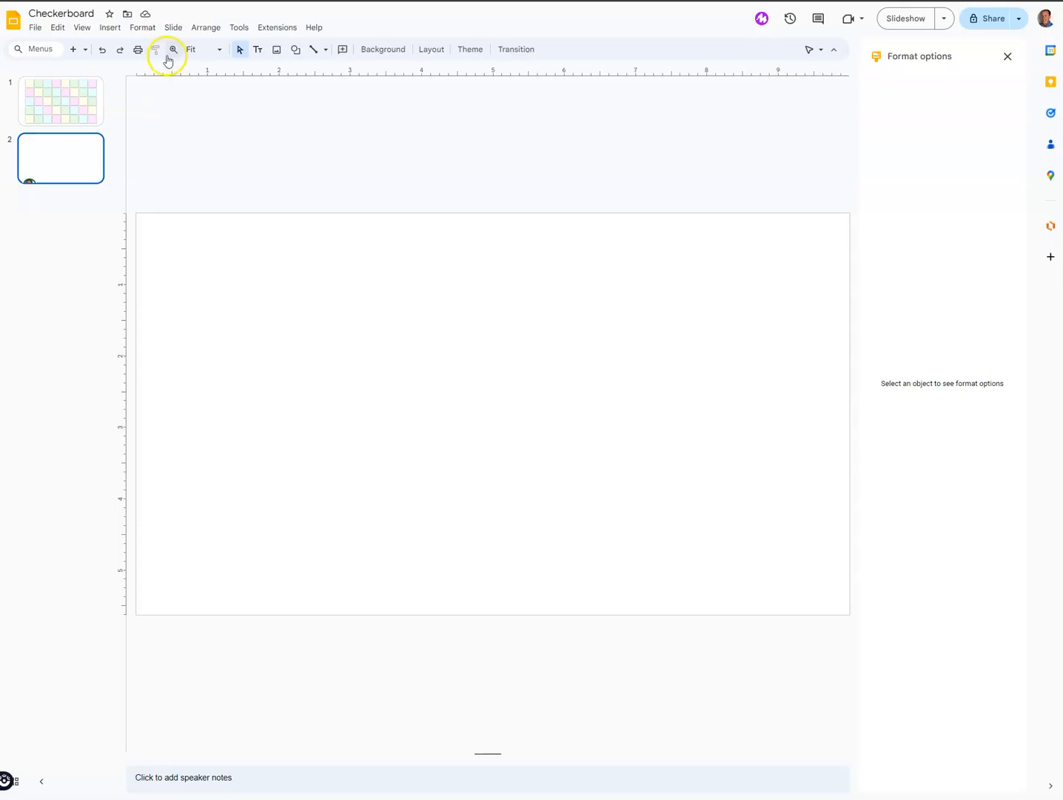
- Draw a rectangle shape about 0.65 in square in the upper part of the blank slide
left_click(111, 28)
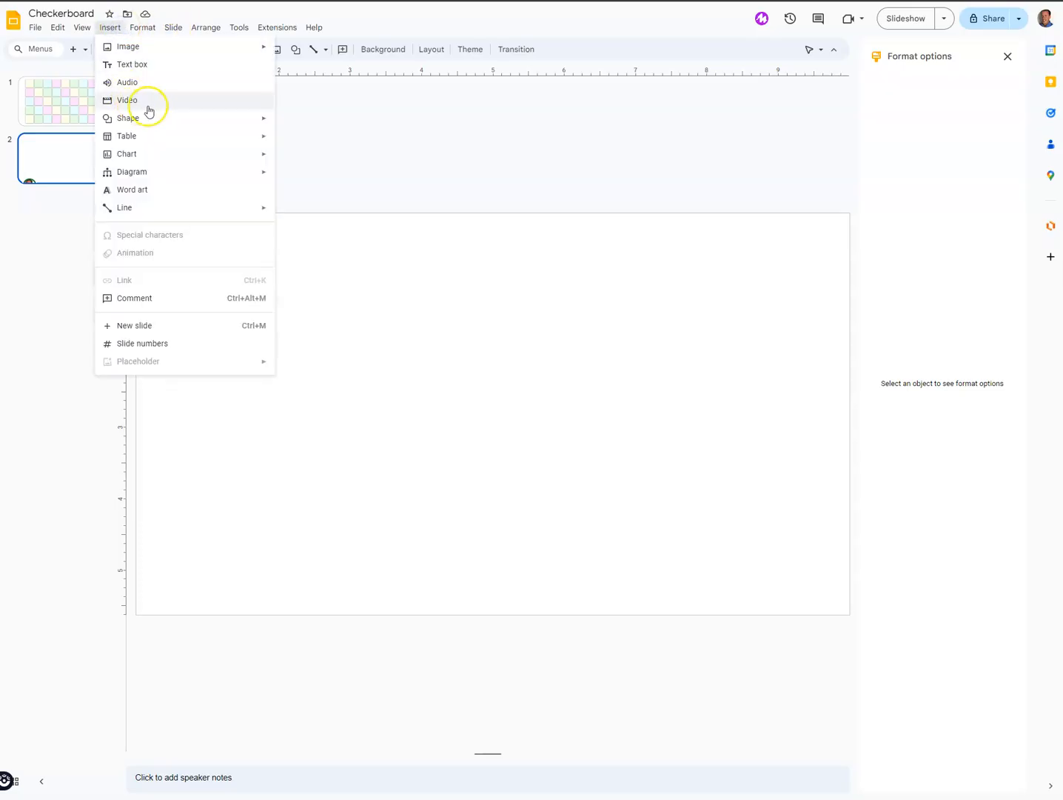
mouse_move(205, 121)
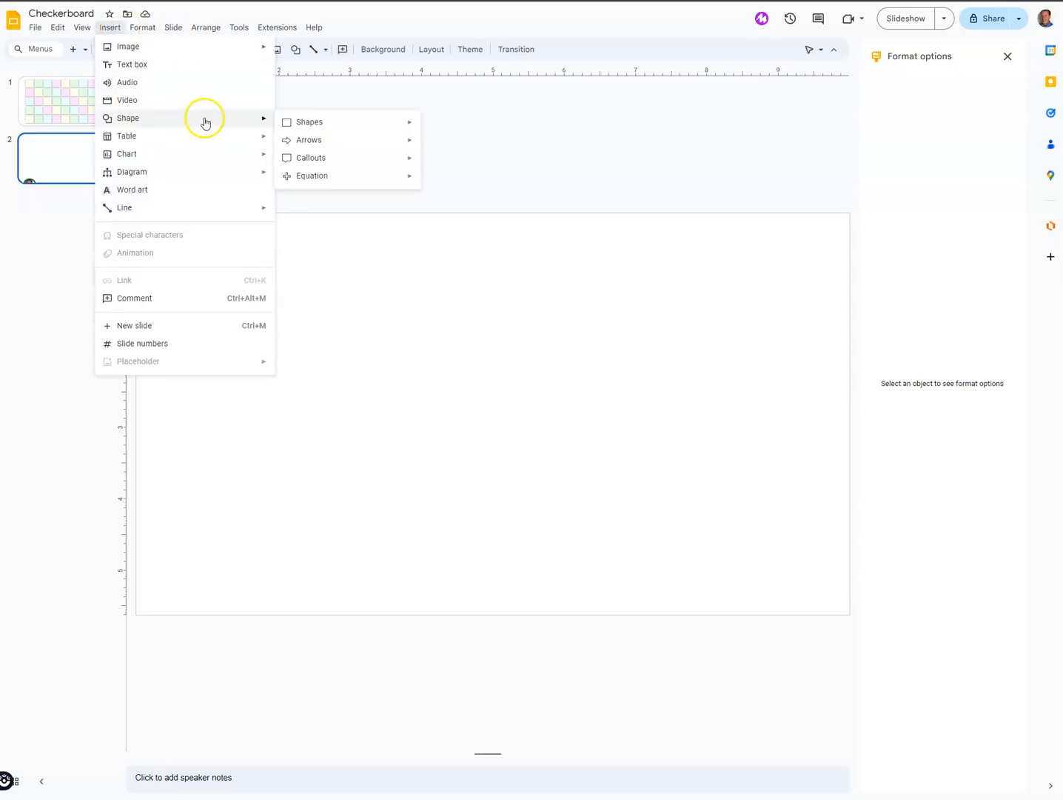
mouse_move(351, 120)
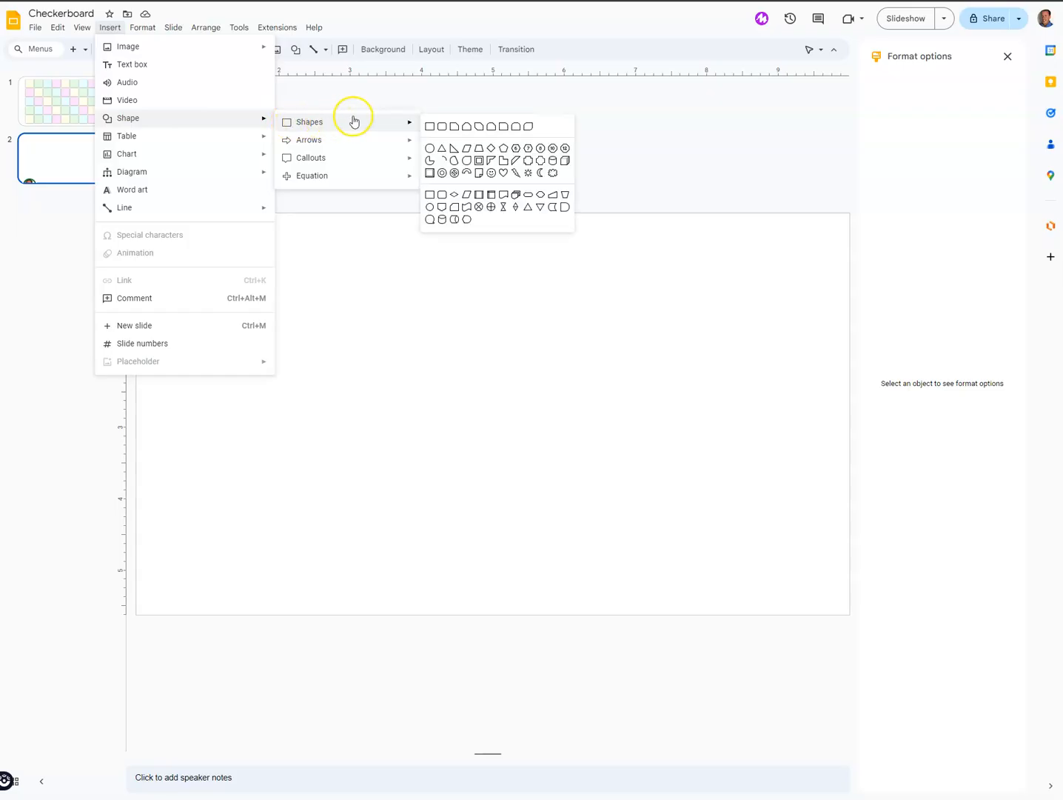
left_click(428, 127)
left_click_drag(278, 238, 326, 285)
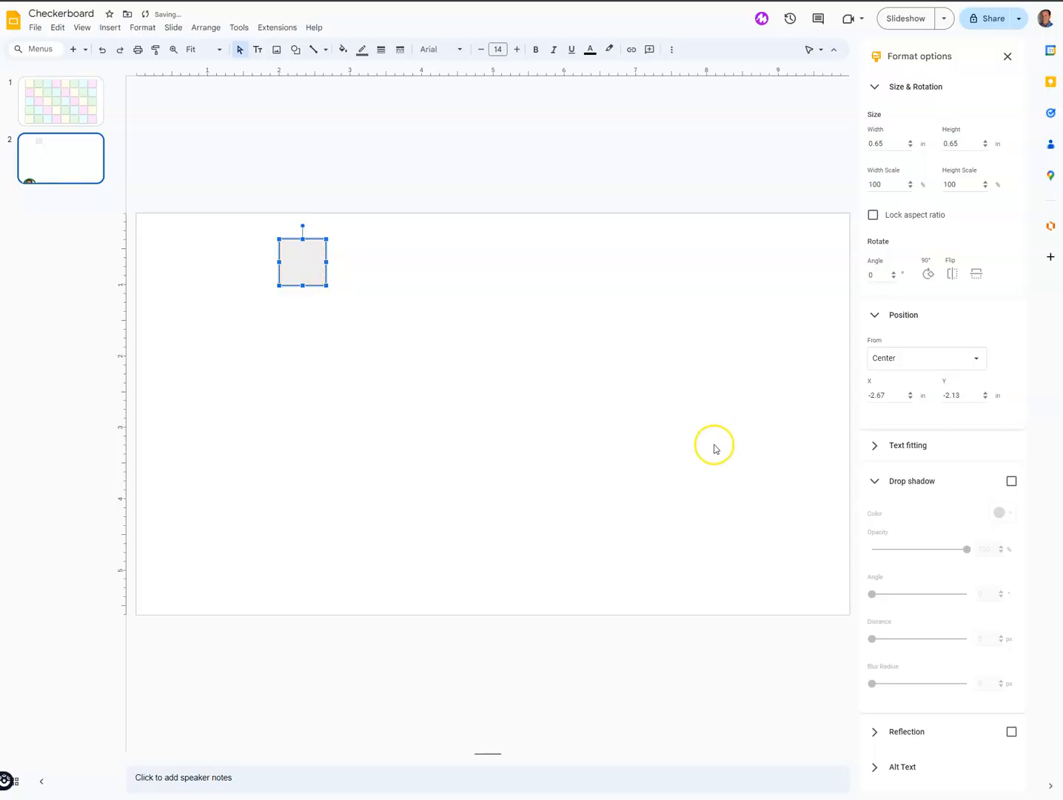
- Set the square's width and height to 1 in
left_click(1008, 59)
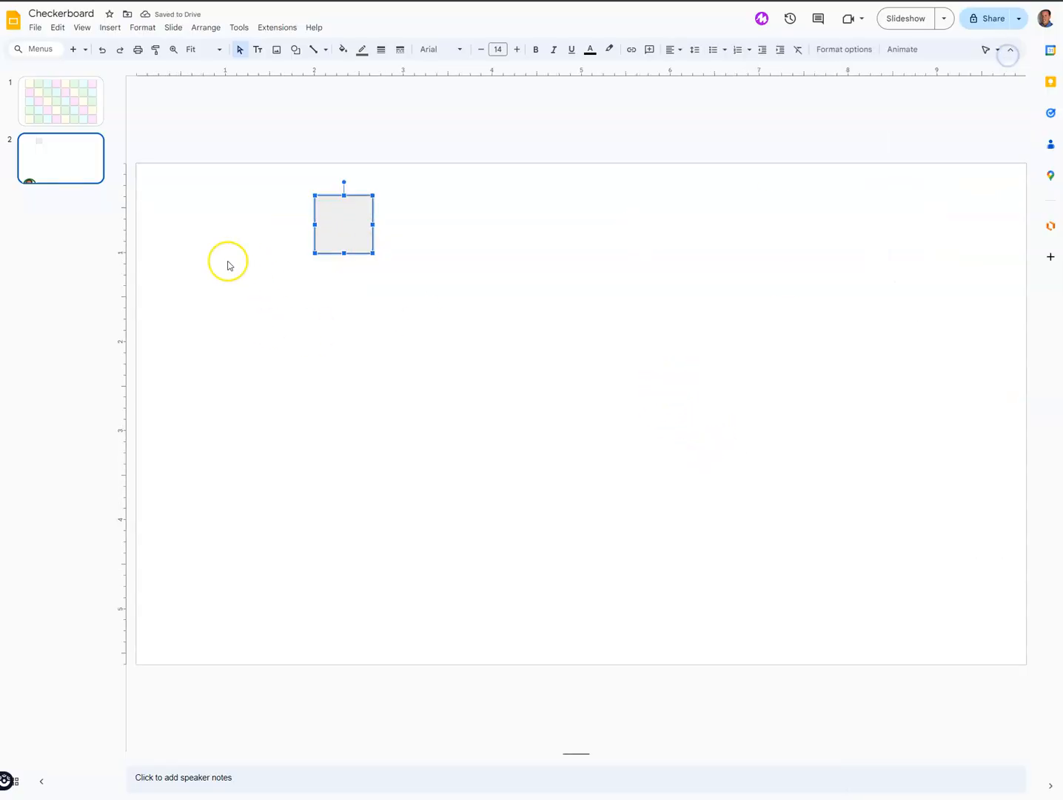
left_click(845, 49)
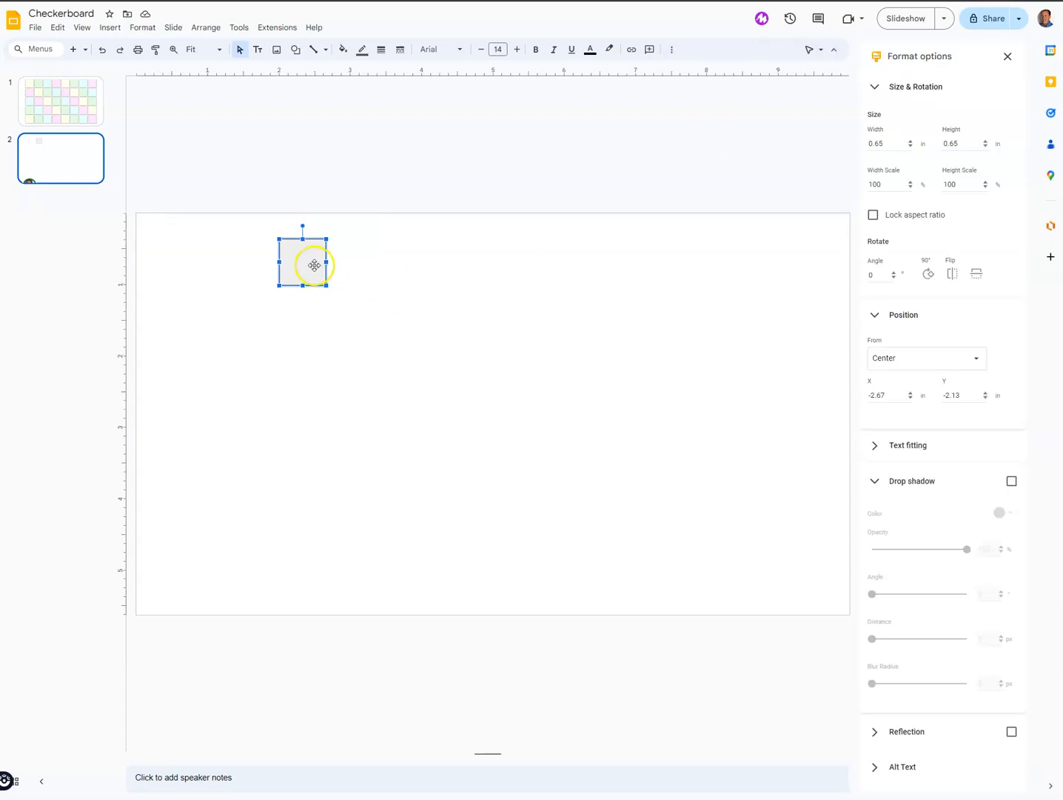
left_click_drag(878, 143, 842, 146)
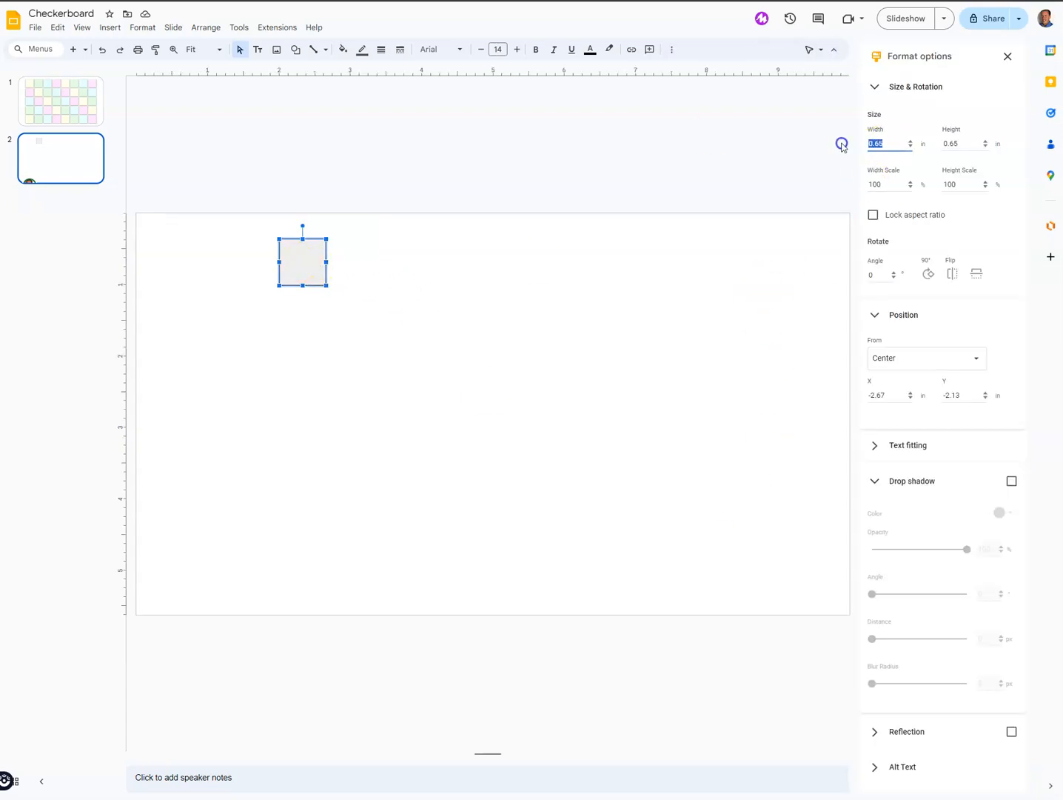
type("1")
key("Tab")
type("1")
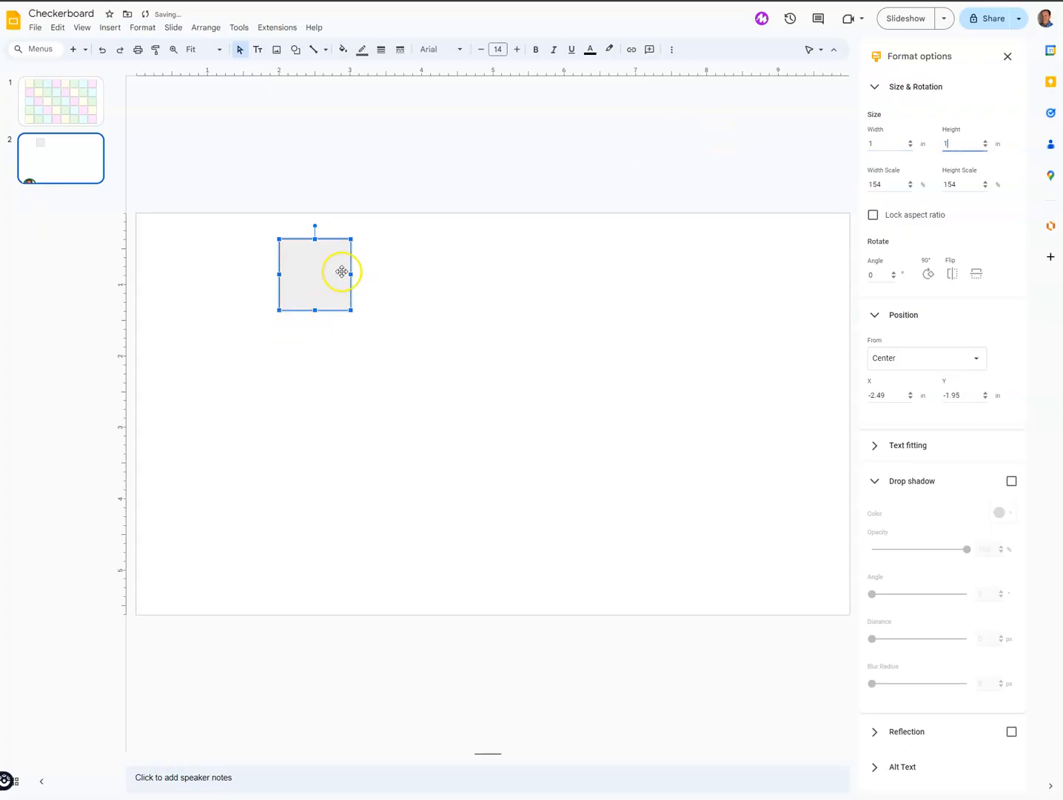
- Move the square into the slide's upper-left area and duplicate it four times
left_click_drag(330, 272, 247, 265)
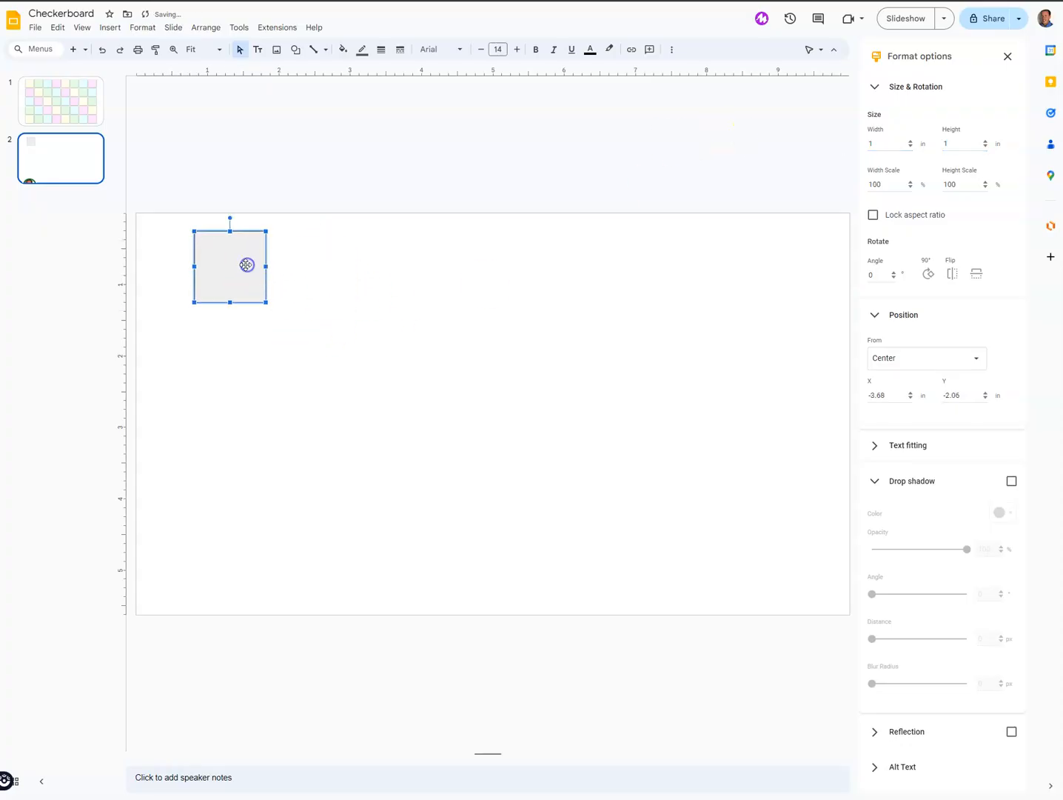
key("ctrl+d")
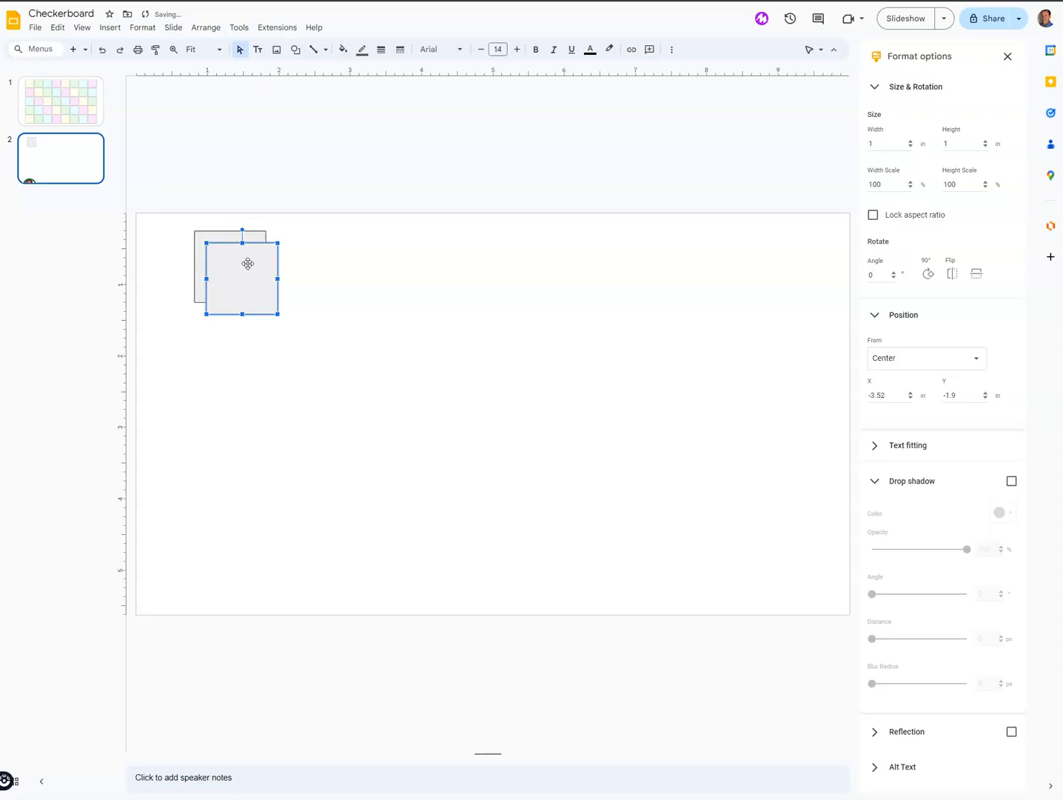
key("ctrl+d")
key("ctrl+d")
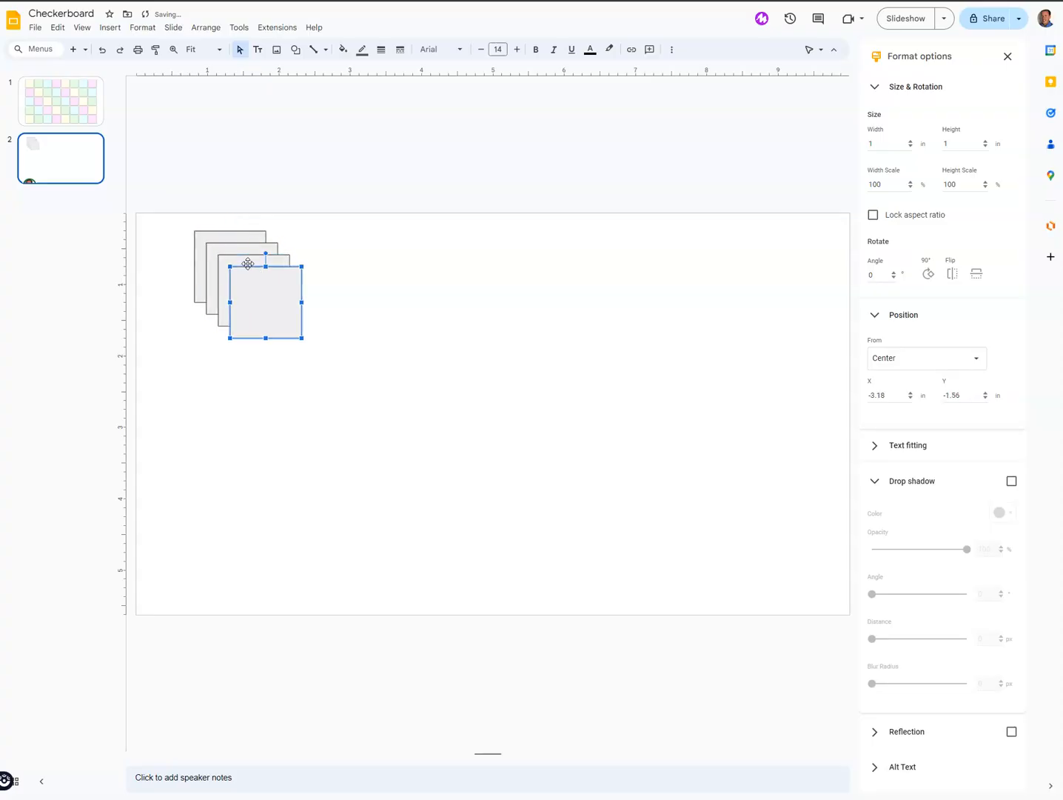
key("ctrl+d")
- Move two of the copies down the slide, one below the middle and one just above the lower edge
left_click_drag(289, 315, 245, 559)
left_click_drag(249, 303, 227, 432)
left_click_drag(223, 539, 216, 551)
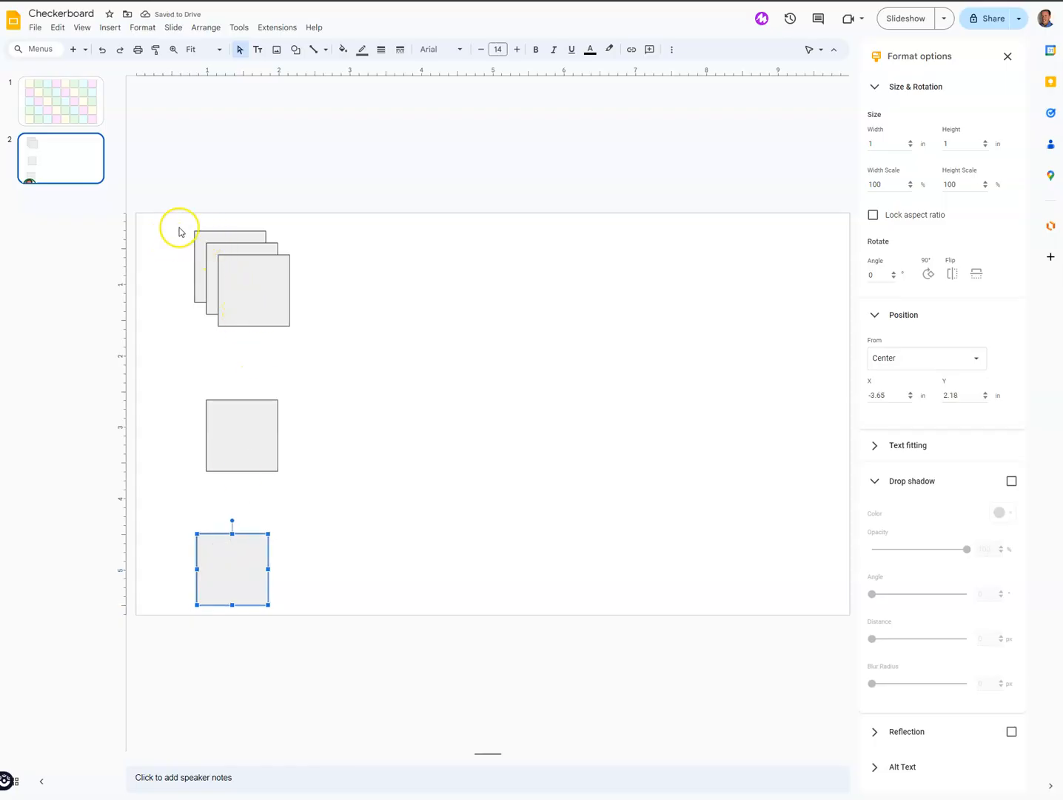
- Distribute the five squares vertically and align them horizontally by their centers to form an even column
left_click_drag(305, 575, 208, 243)
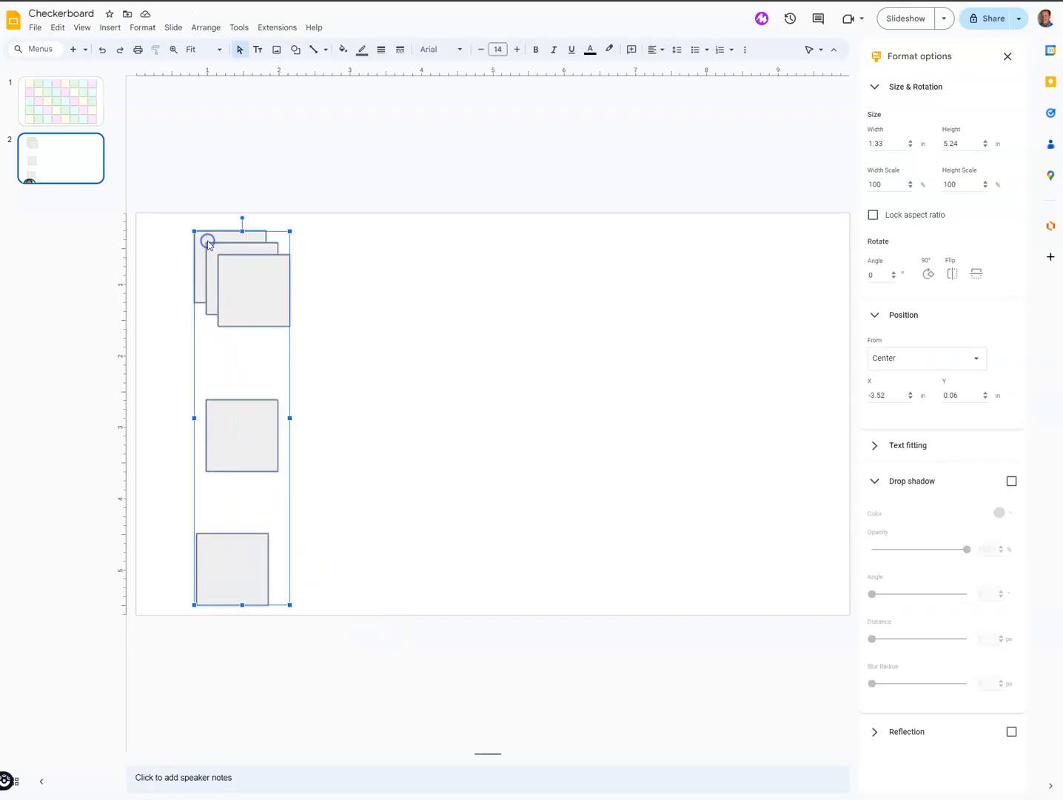
right_click(209, 242)
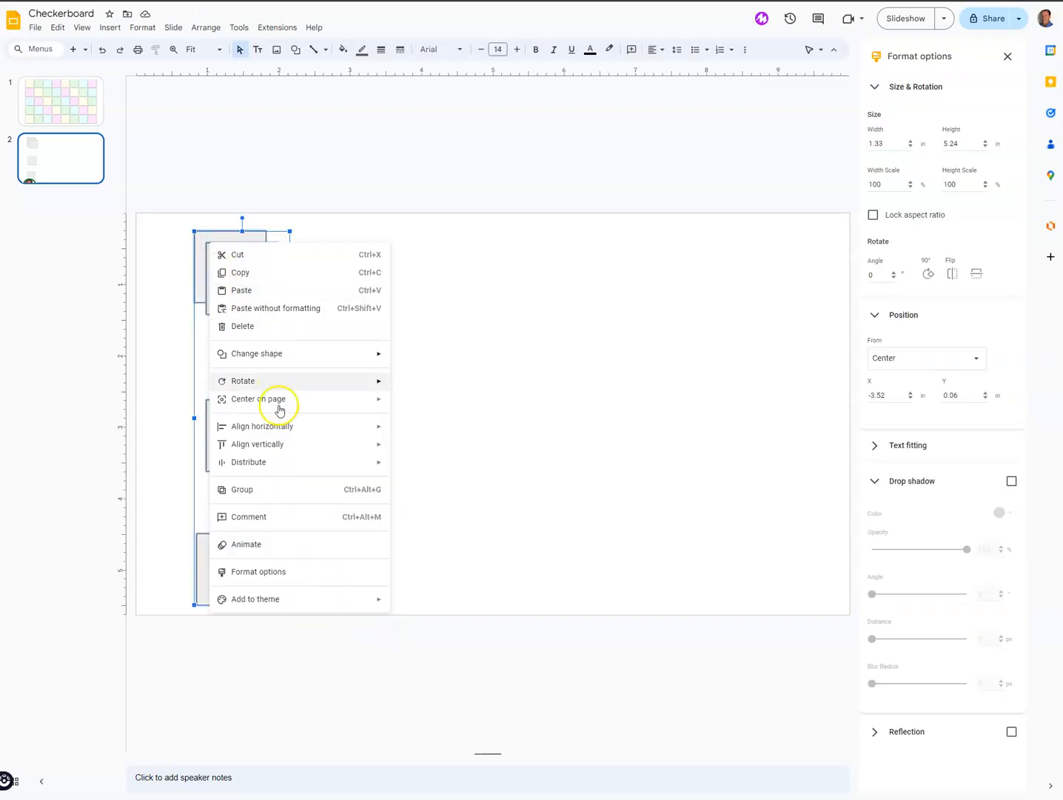
mouse_move(301, 453)
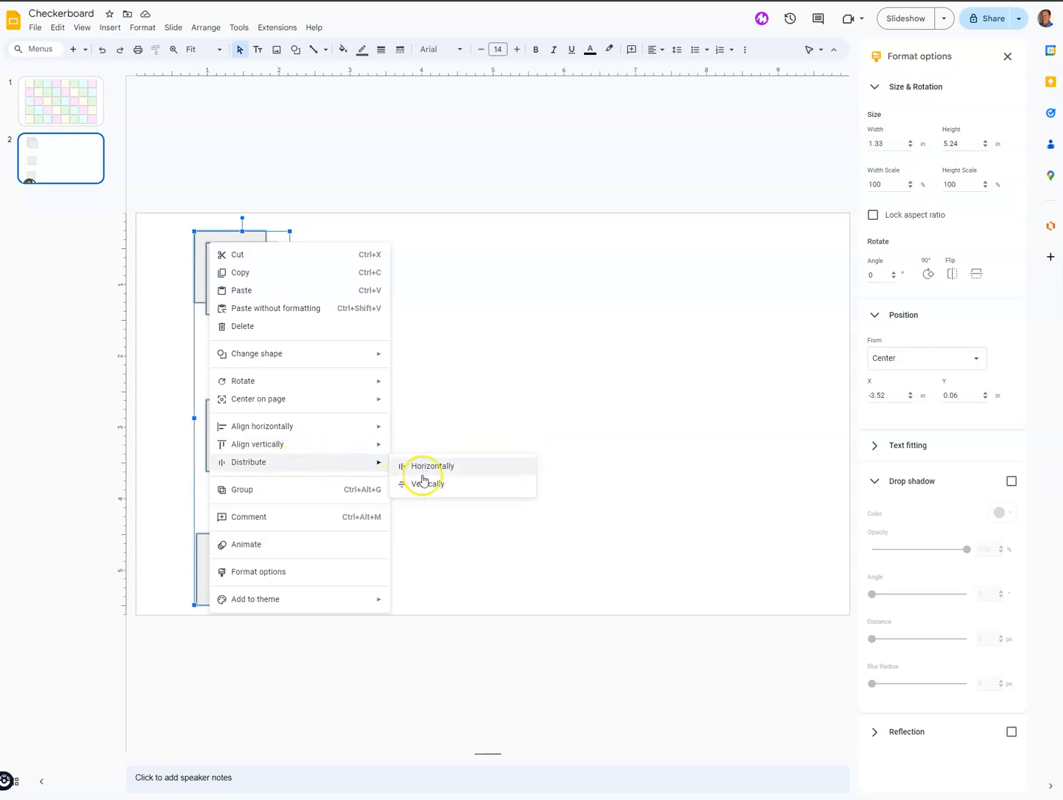
left_click(435, 489)
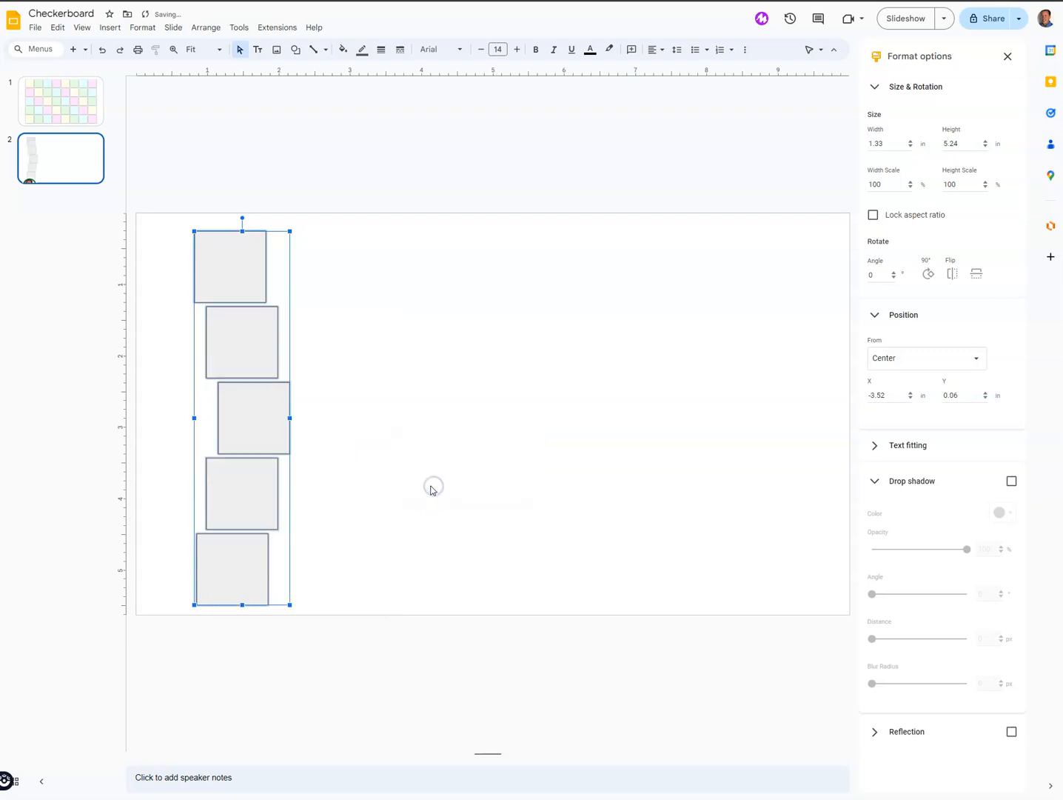
right_click(260, 460)
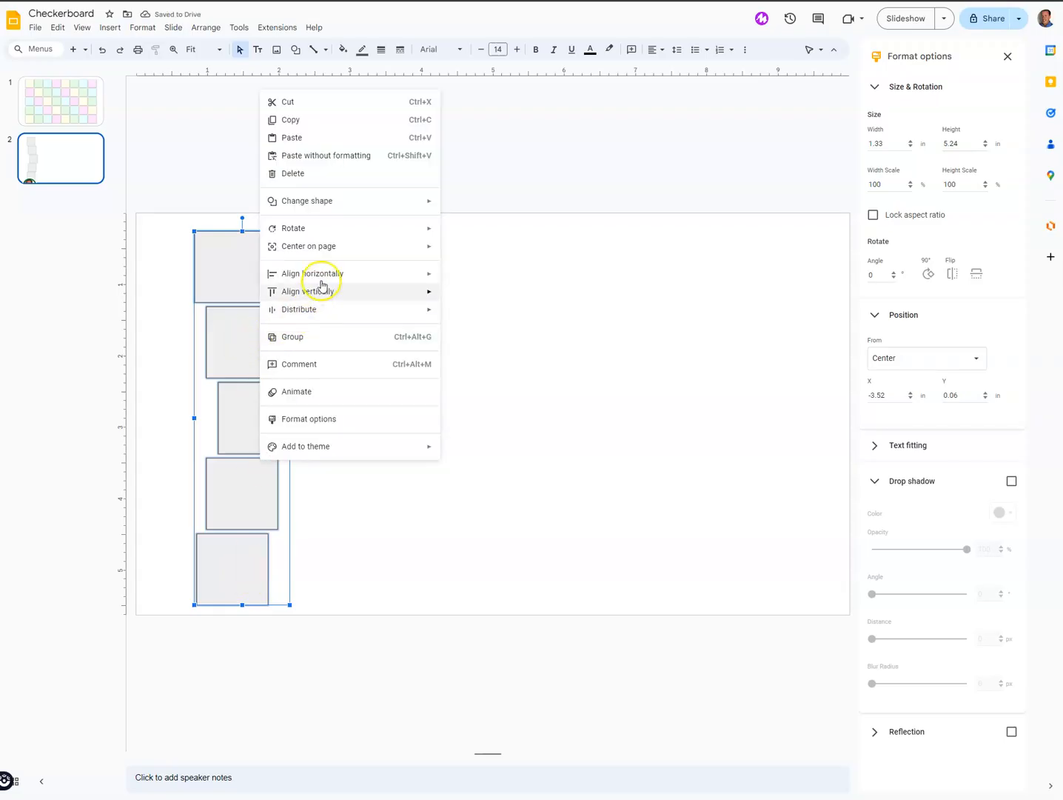
mouse_move(363, 275)
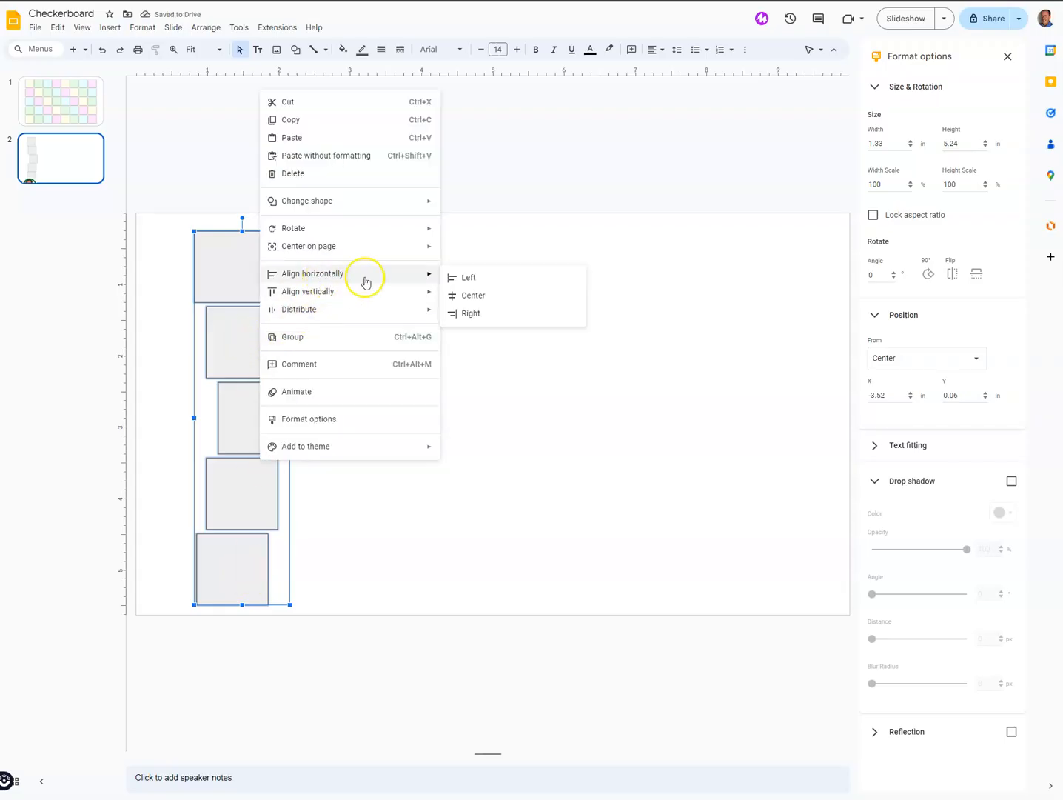
left_click(470, 294)
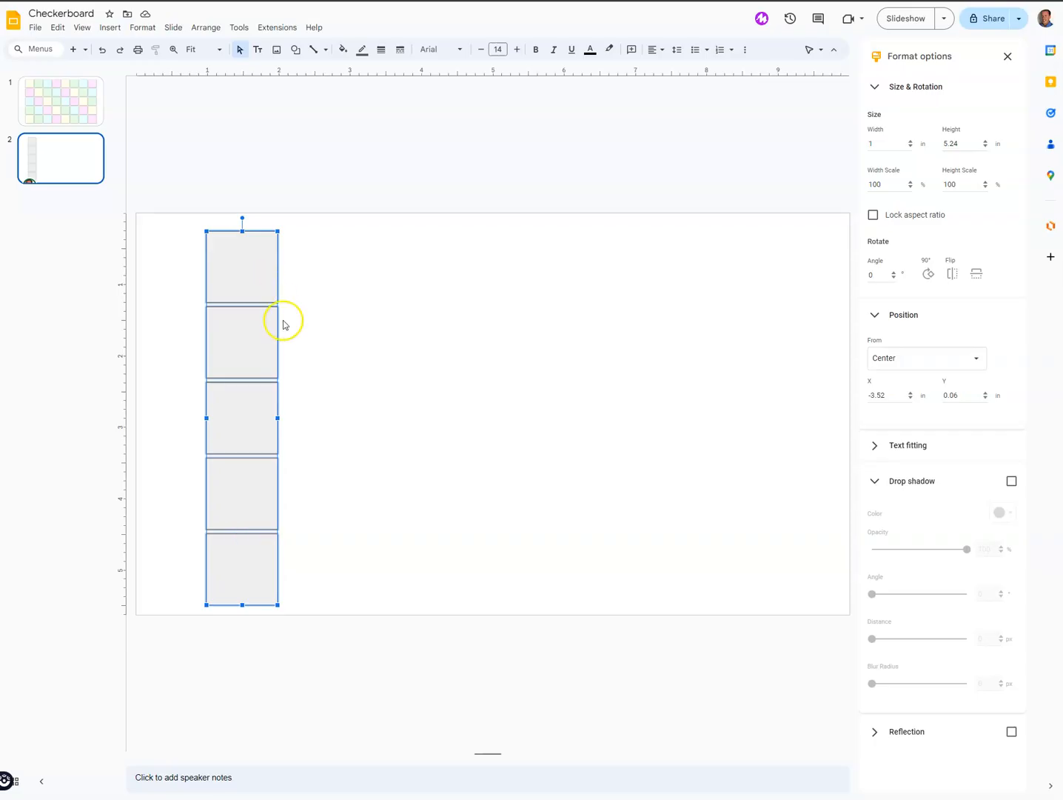
- Duplicate the column of squares to its right with a small gap, and keep duplicating the columns until there are eight
key("ctrl+d")
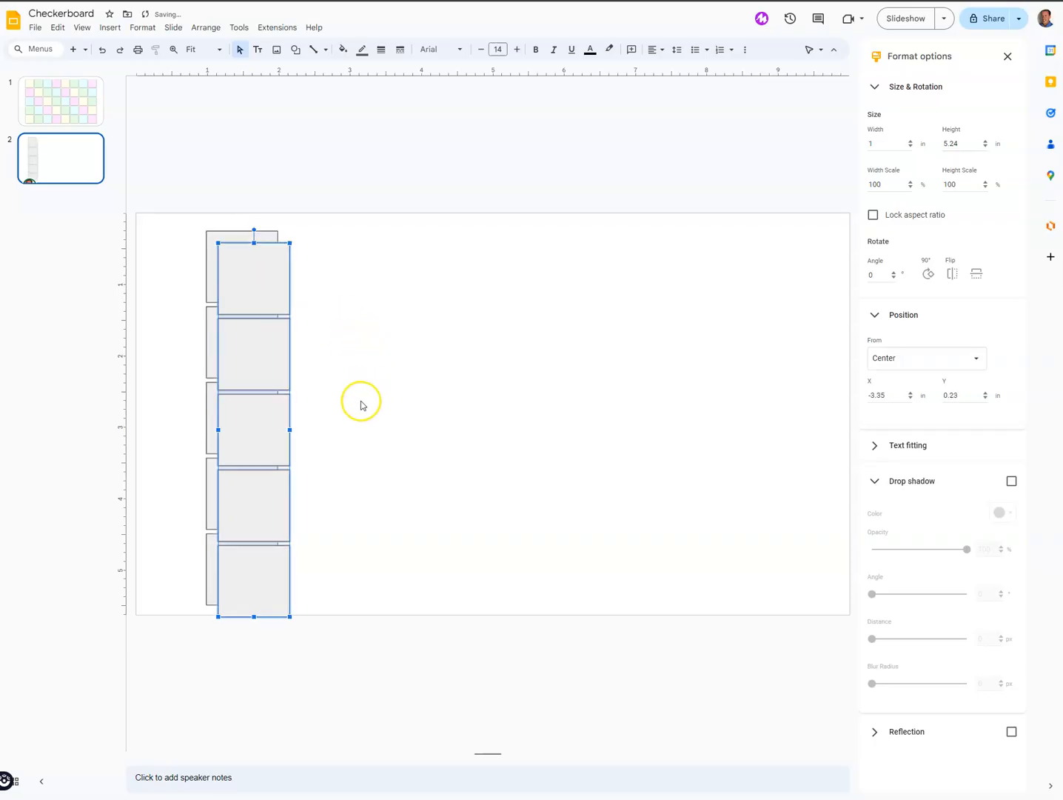
left_click_drag(262, 395, 328, 383)
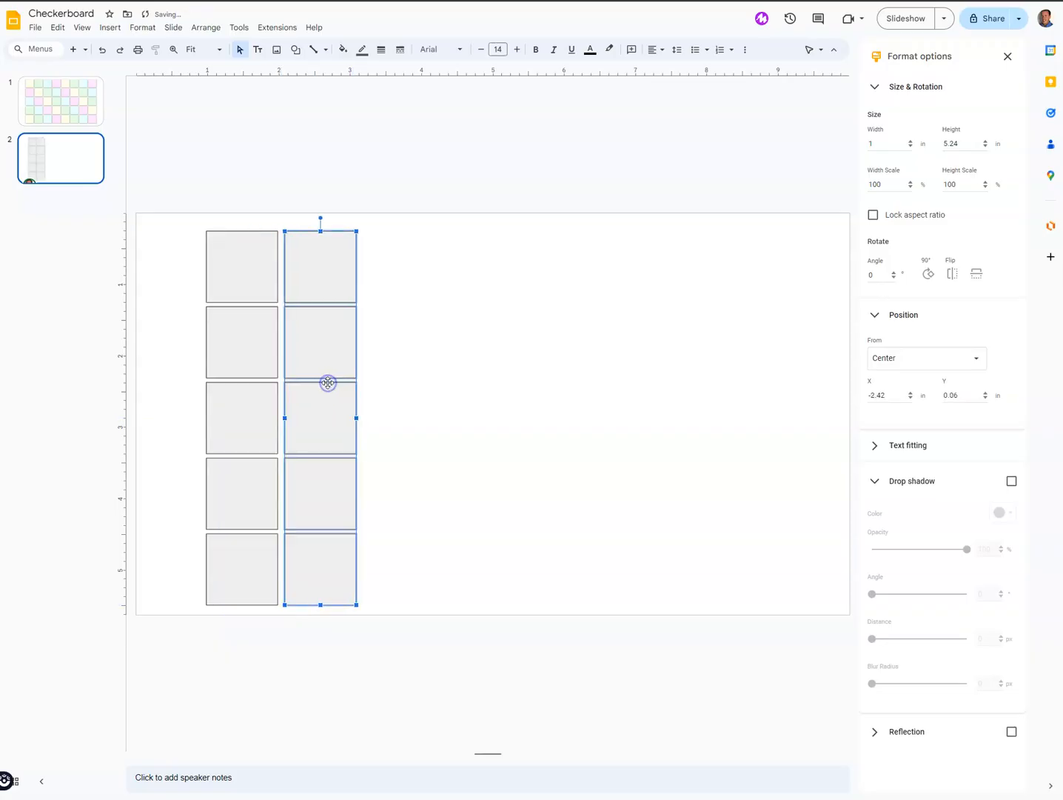
left_click(374, 539)
left_click_drag(377, 580, 400, 254)
key("ctrl+d")
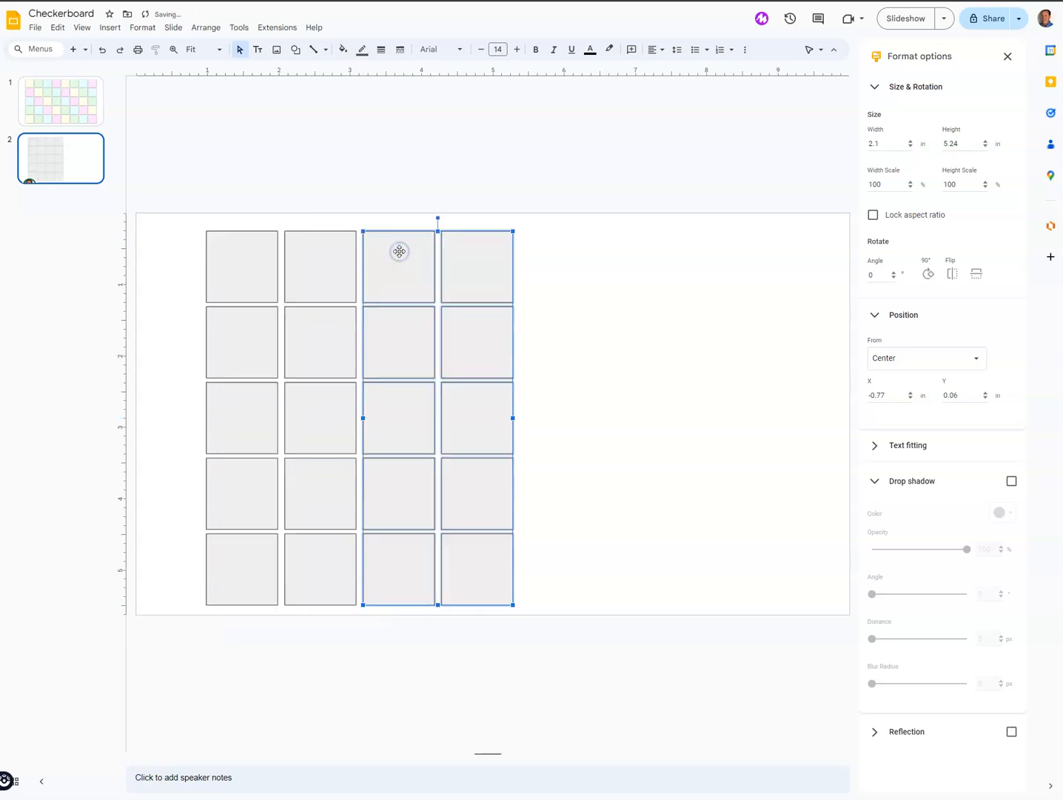
left_click(606, 445)
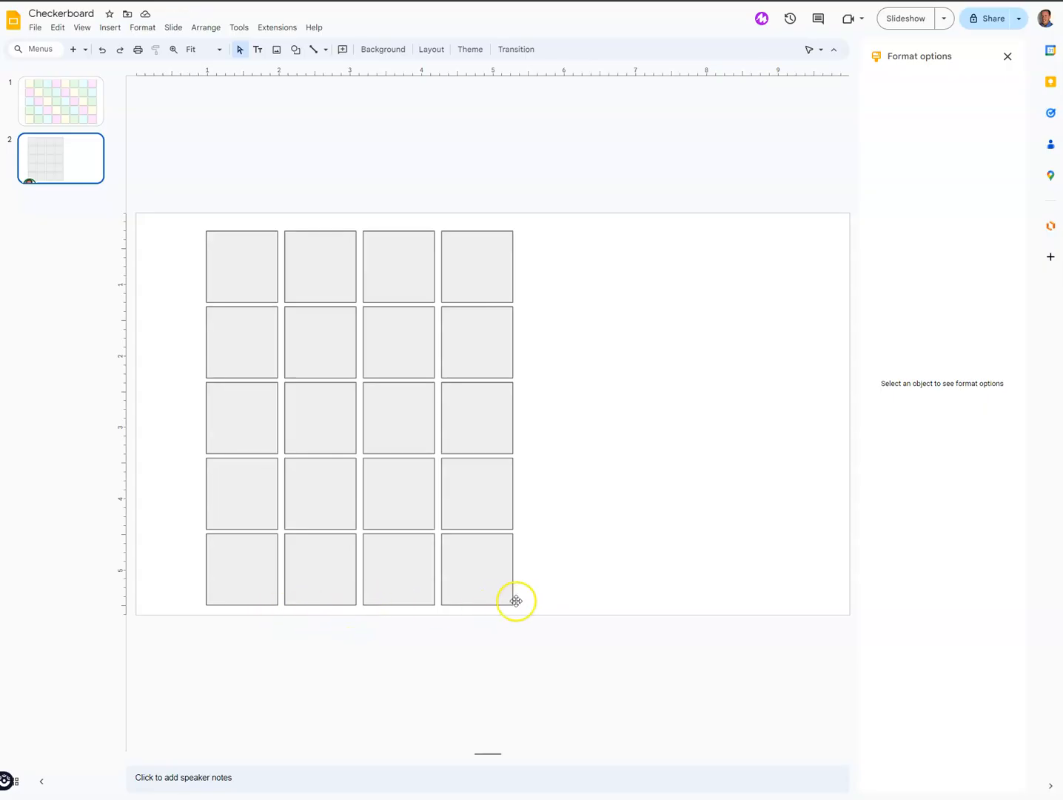
left_click_drag(529, 597, 545, 248)
key("ctrl+d")
- Select all the squares in the eight-by-five grid
left_click_drag(170, 237, 810, 596)
right_click(555, 400)
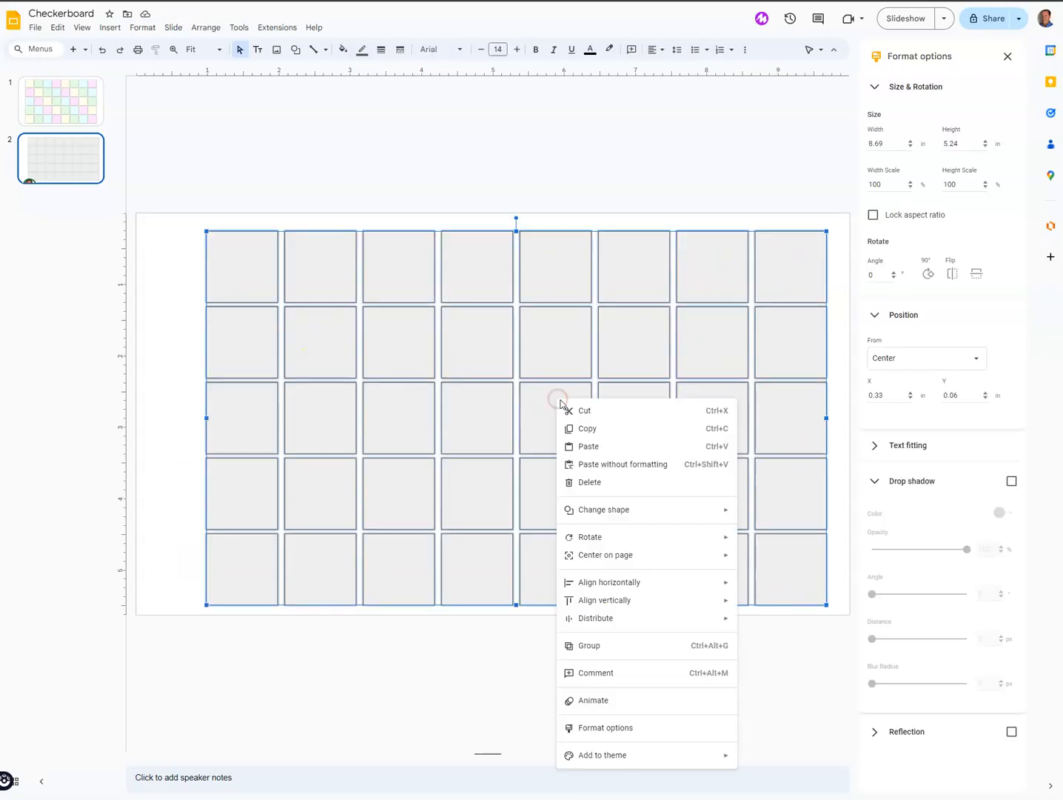
left_click(172, 274)
left_click_drag(176, 243, 809, 590)
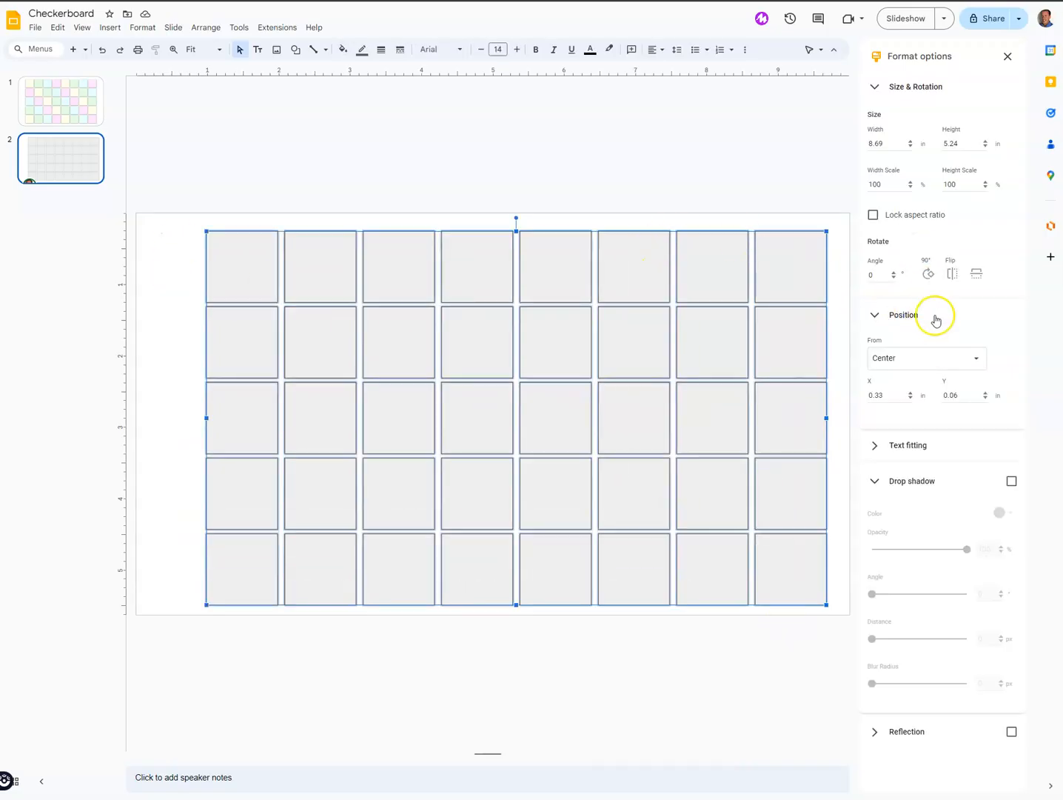
left_click(879, 318)
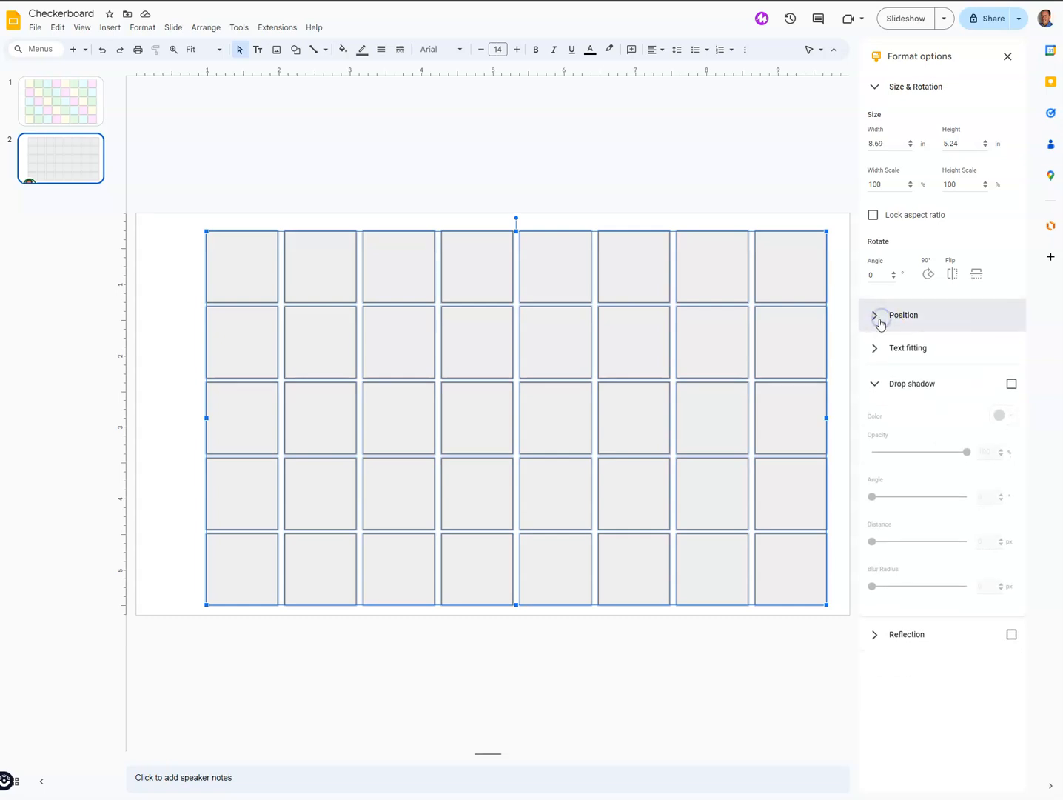
left_click(879, 317)
left_click(898, 356)
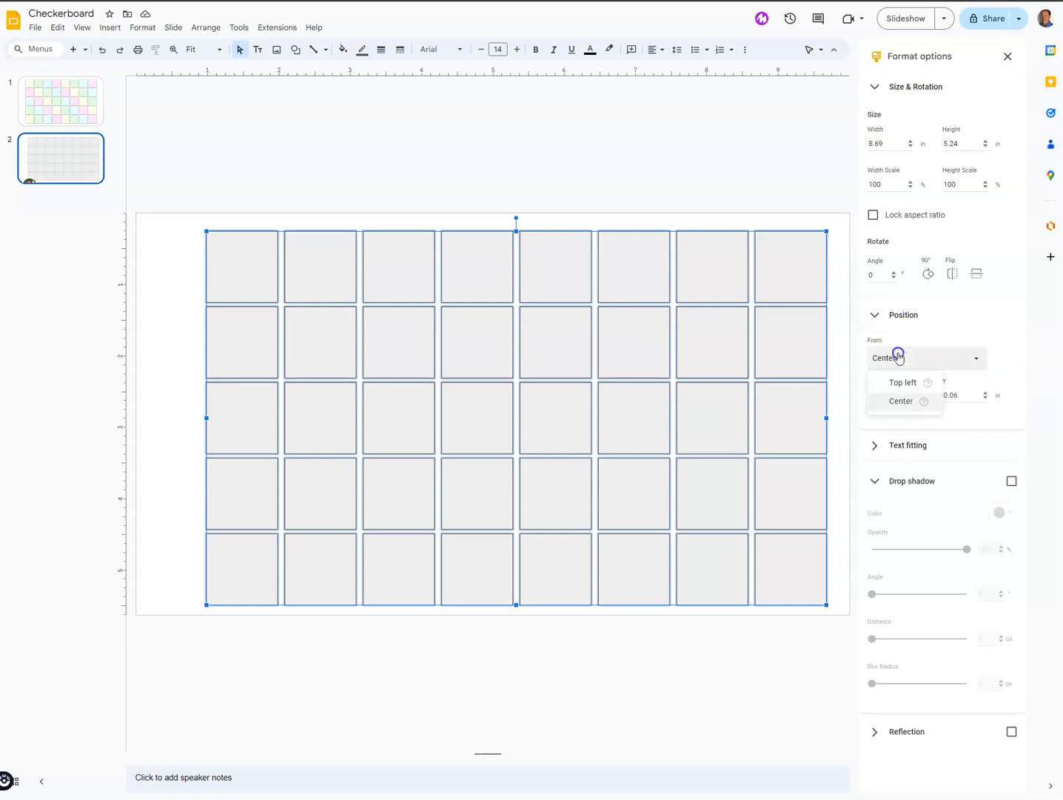
left_click(904, 382)
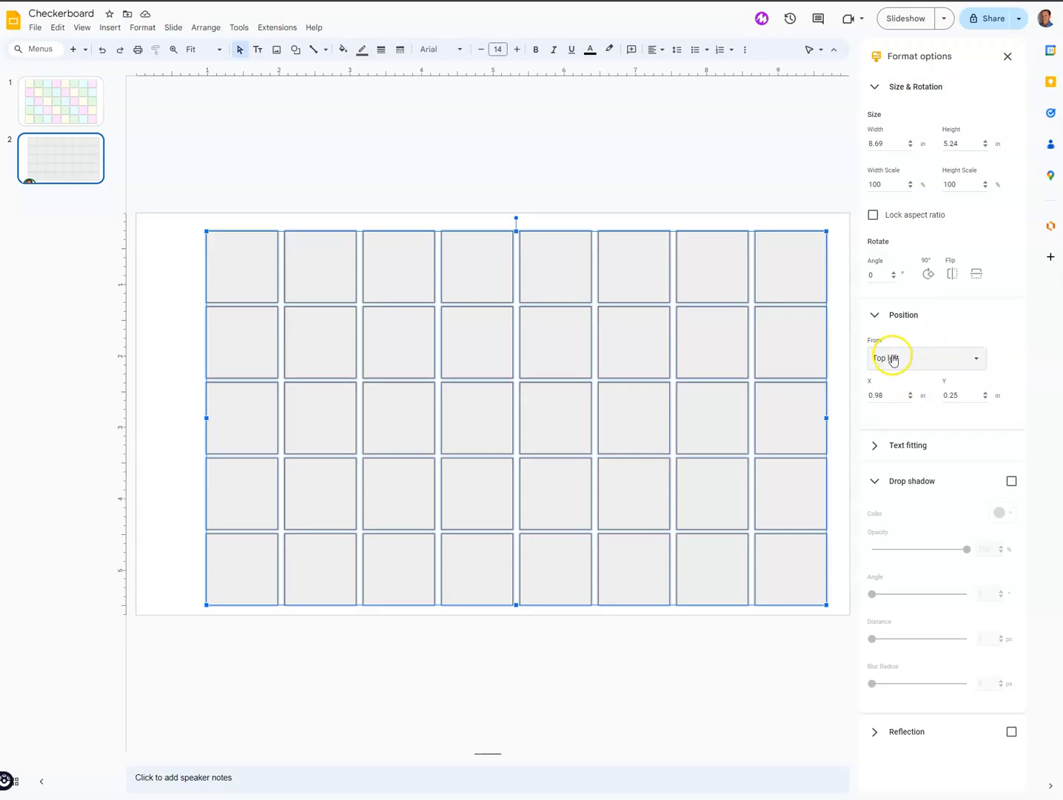
left_click(892, 357)
left_click(900, 400)
- Center the selected grid on the slide by setting its position from center to X 0 and Y 0
left_click(872, 395)
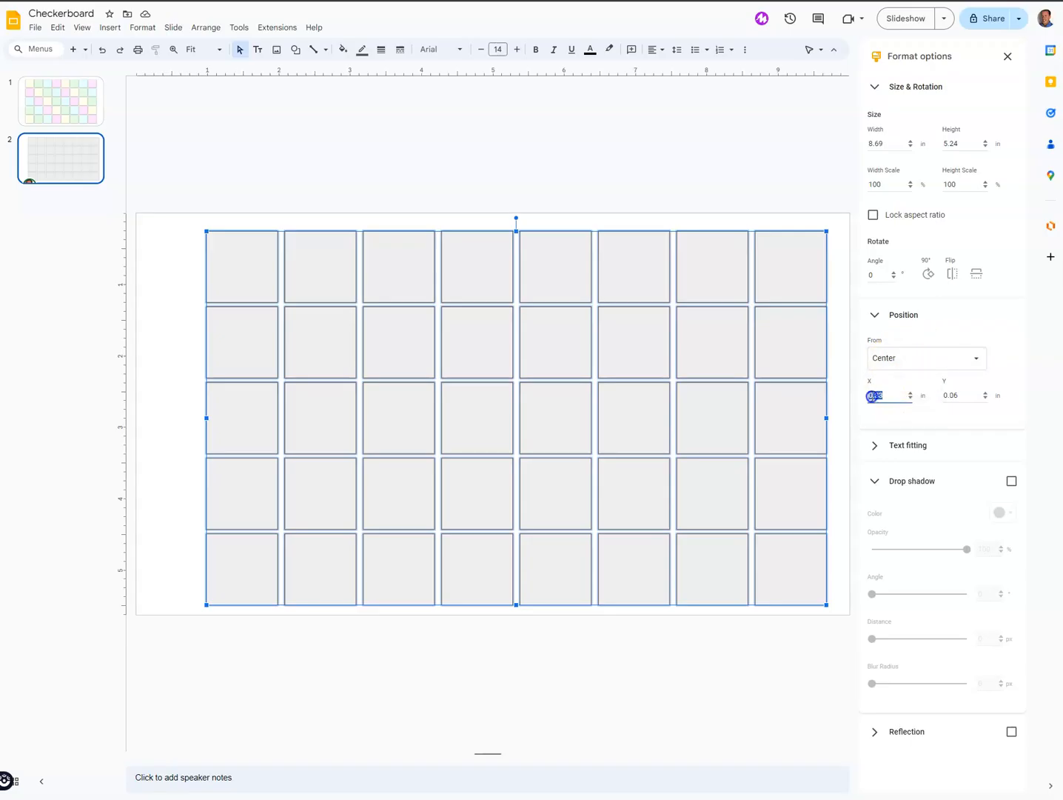
key("Tab")
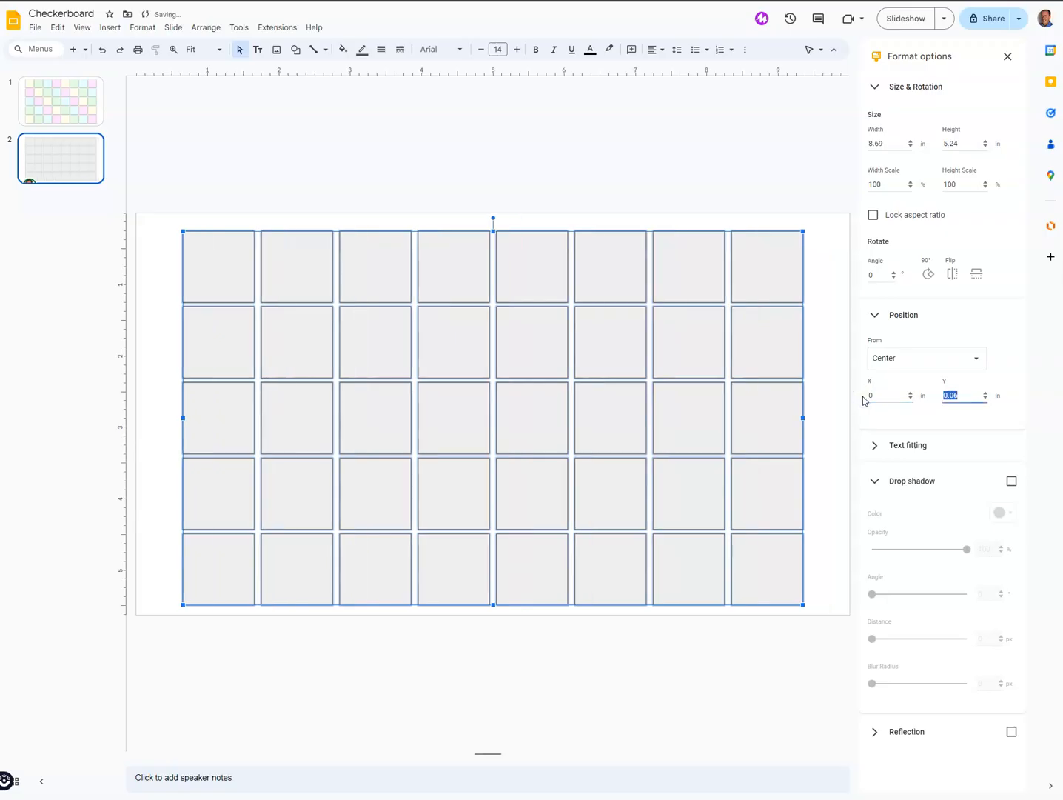
type("0")
key("Tab")
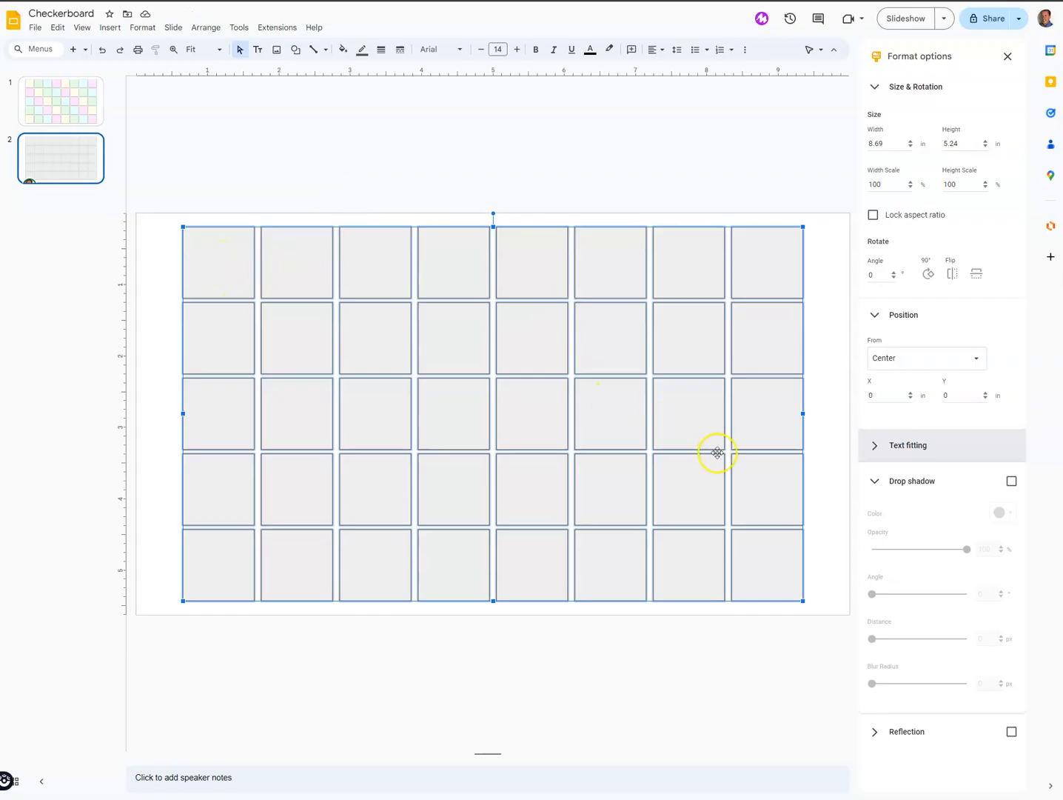
- Add a drop shadow to all the squares with a blur radius of 8 px
left_click(886, 479)
left_click(1012, 482)
left_click(877, 482)
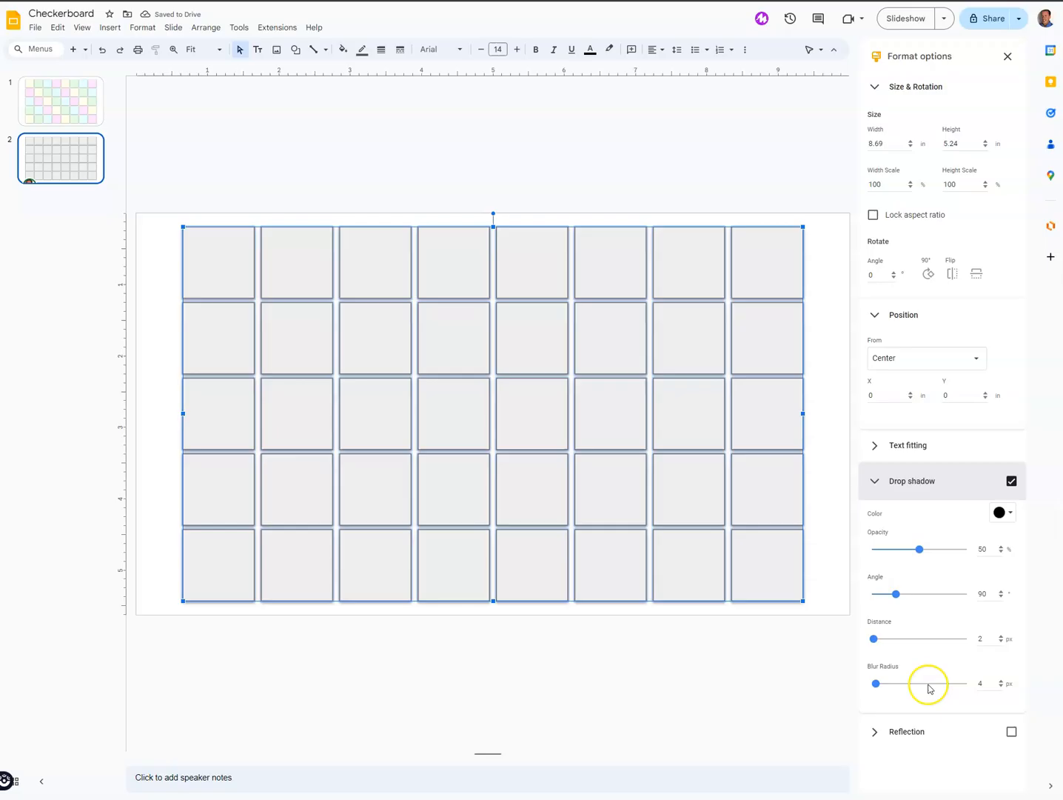
left_click(976, 683)
type("8")
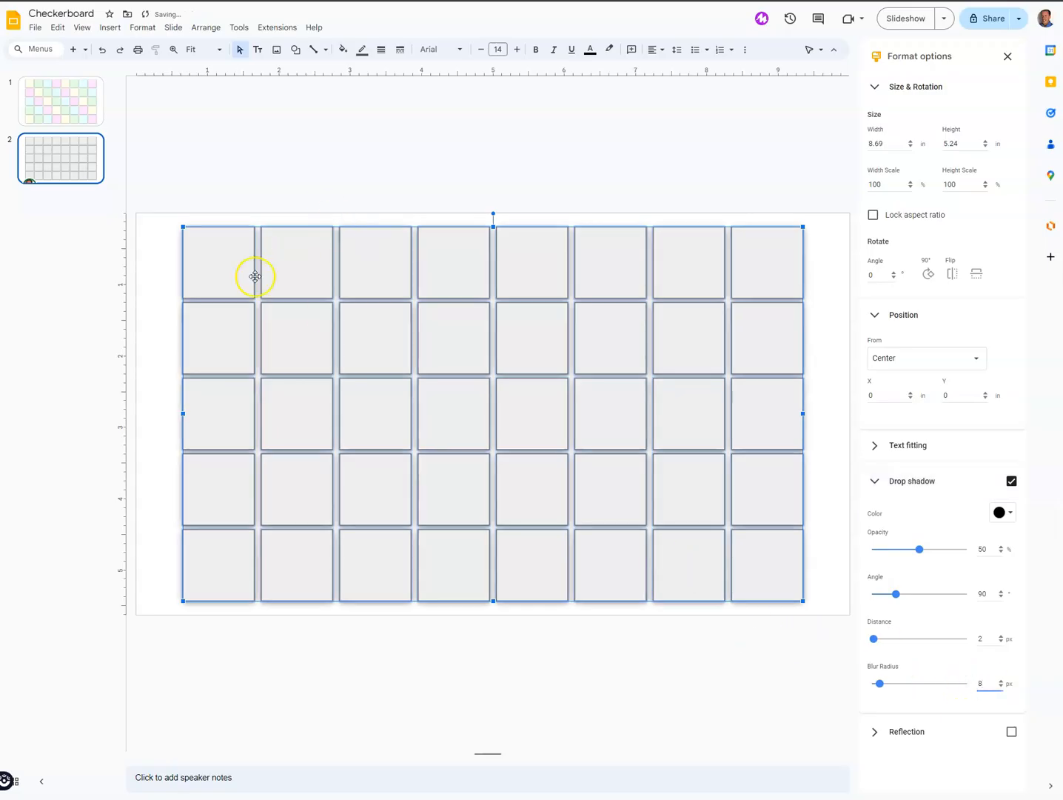
- Fill all the squares in the grid with white and make their borders transparent
left_click(347, 52)
left_click(358, 109)
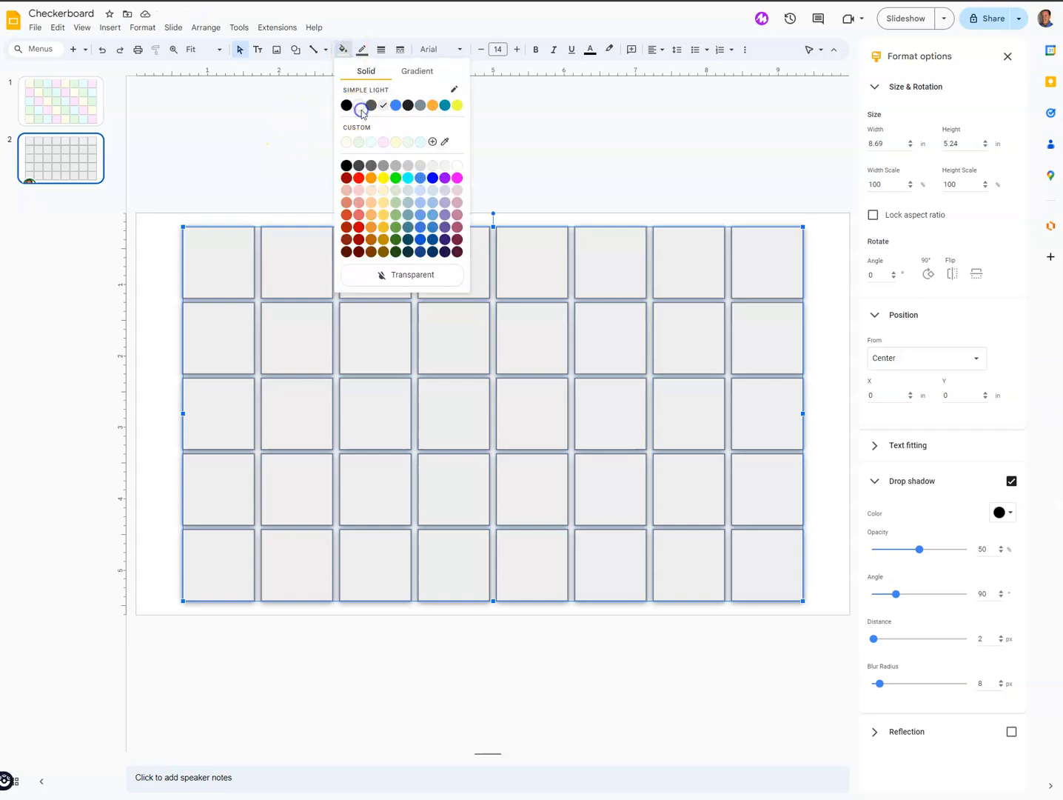
left_click(361, 50)
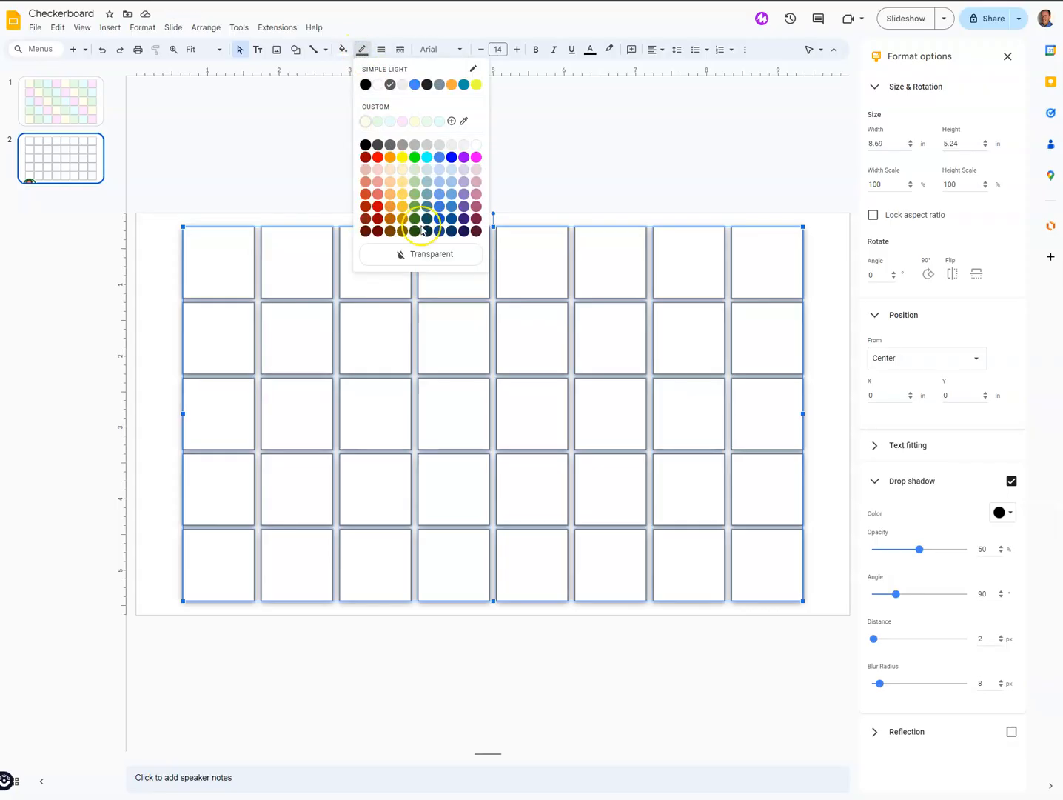
left_click(427, 249)
left_click(364, 181)
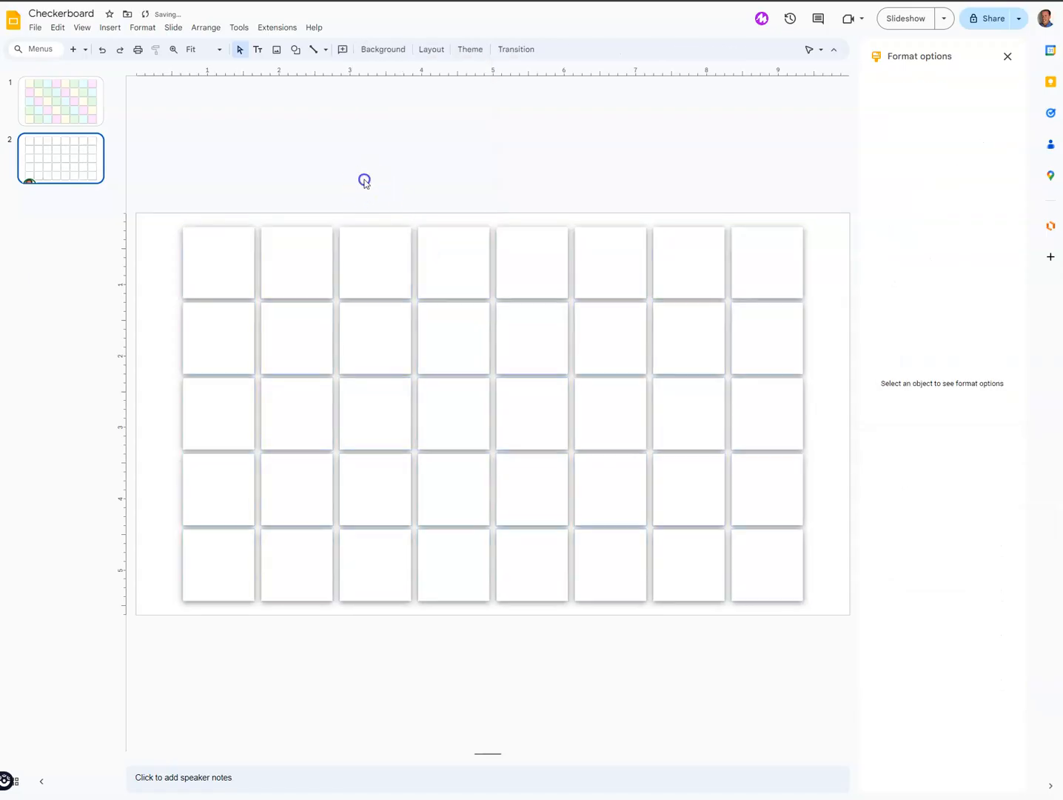
- Select the five diagonal squares running down from the first square of the top row and fill them with yellow
left_click(440, 247)
left_click(235, 259)
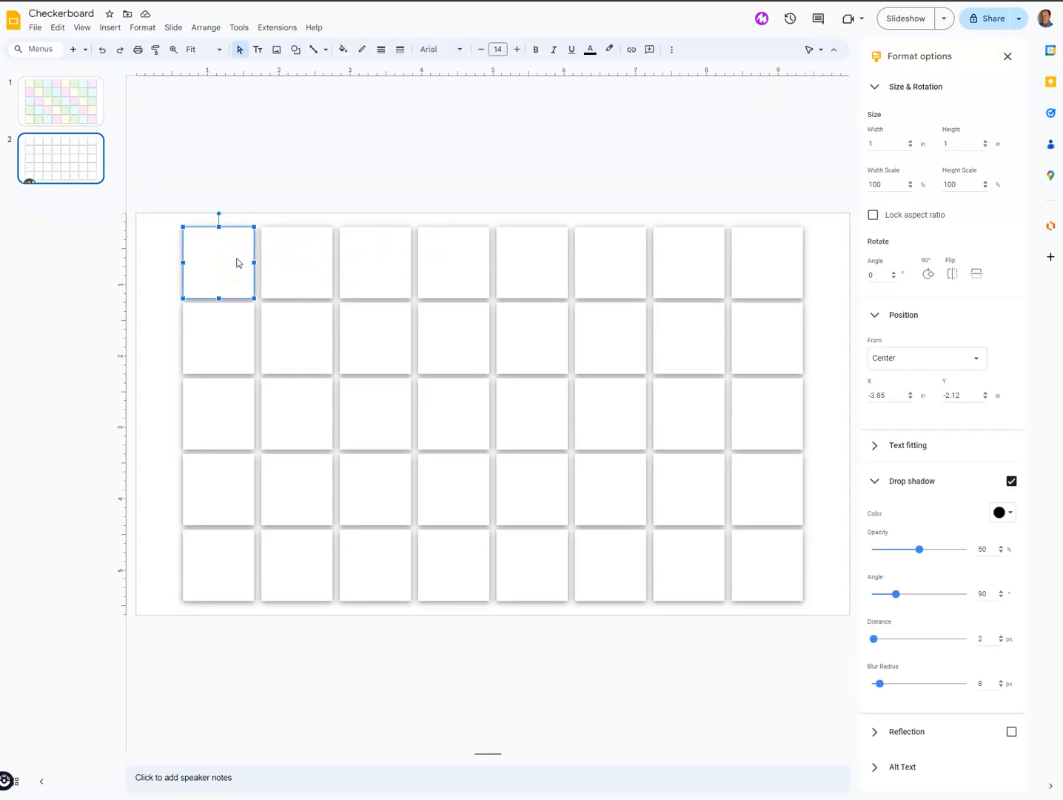
left_click(290, 331, "shift")
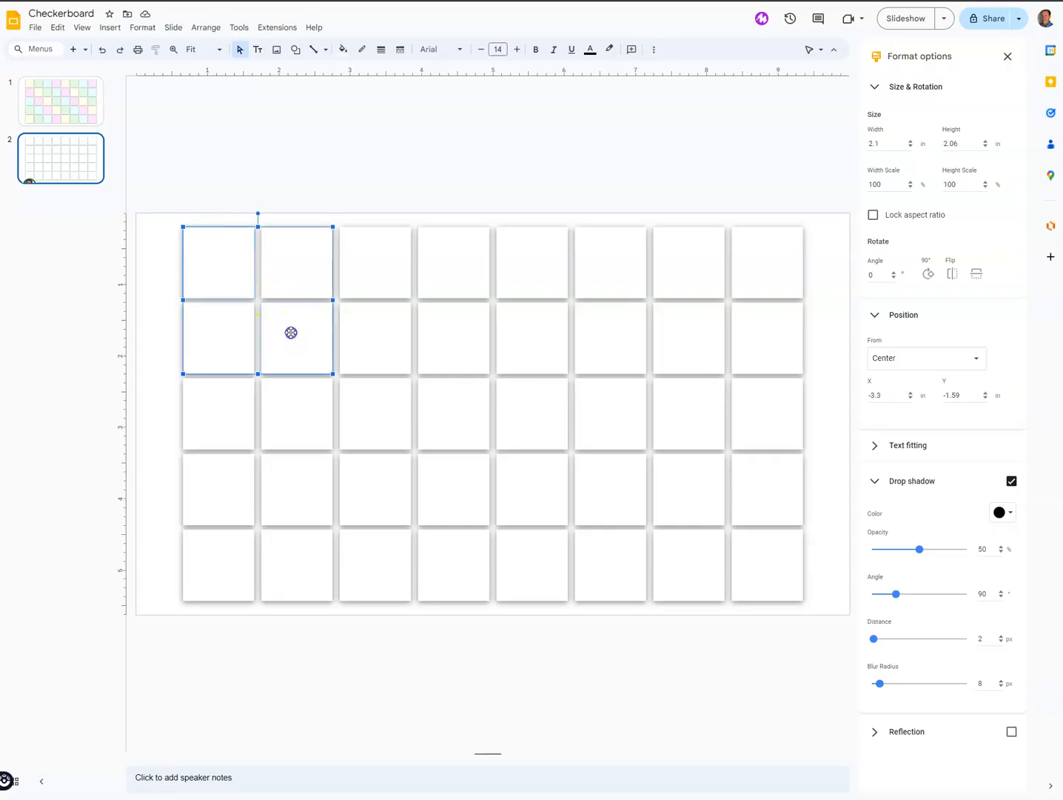
left_click(362, 398, "shift")
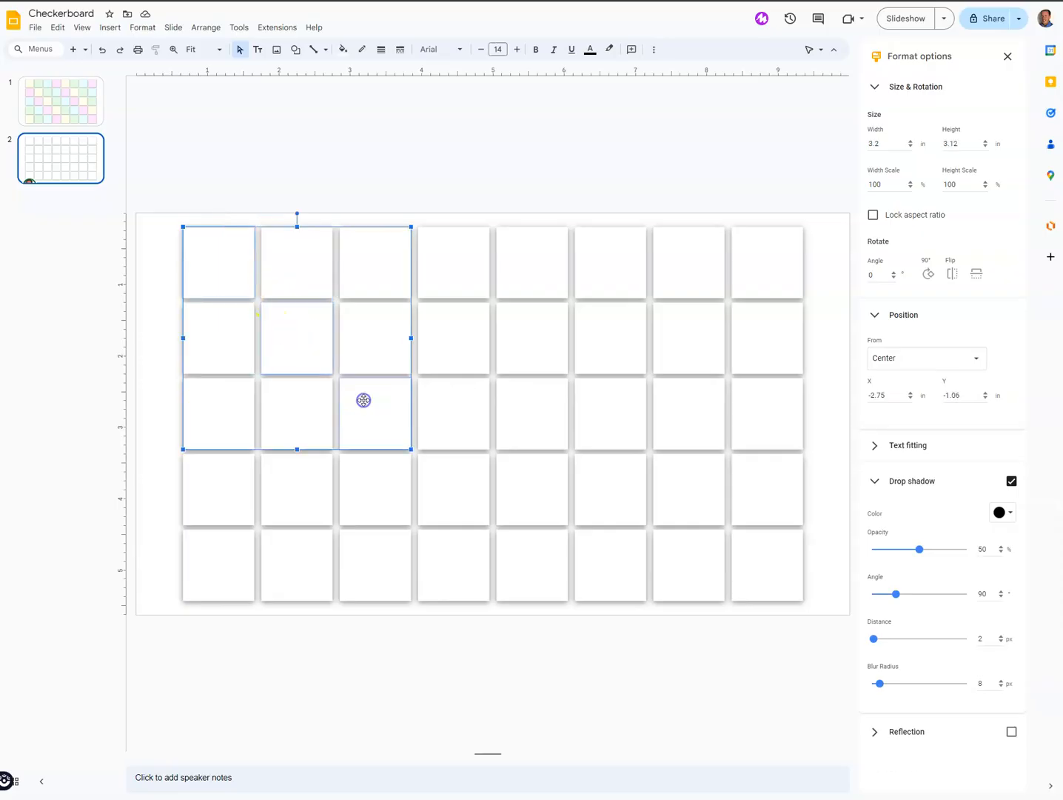
left_click(438, 478, "shift")
left_click(517, 559, "shift")
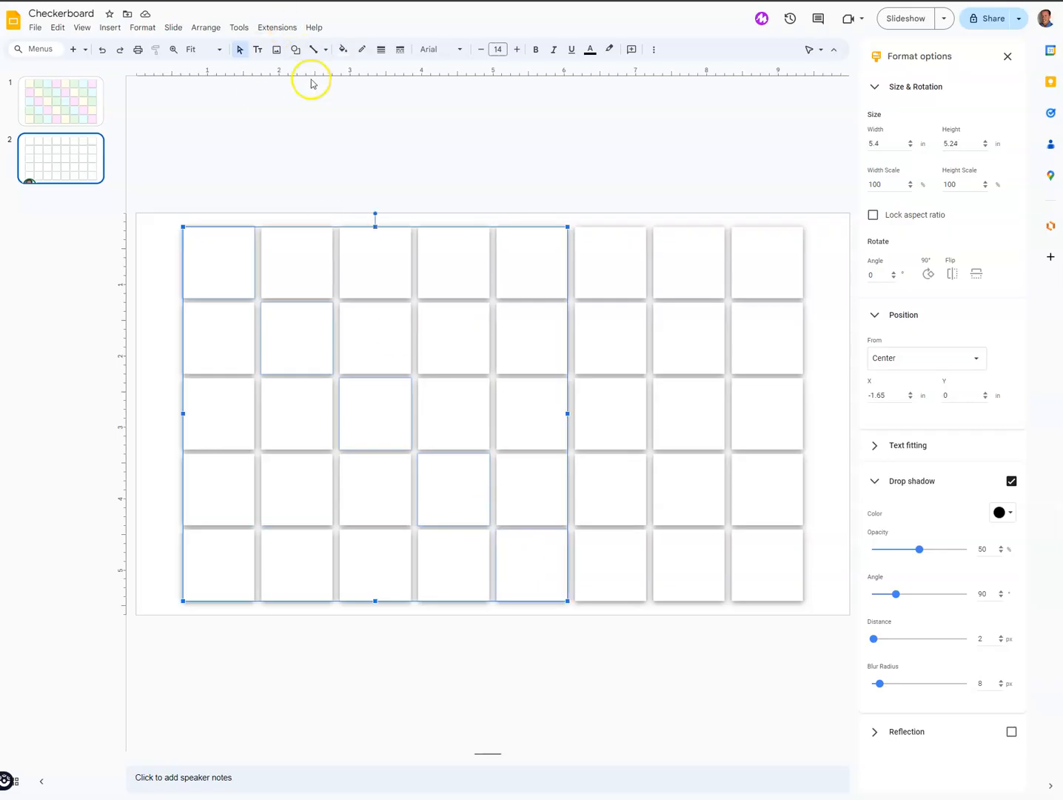
left_click(343, 50)
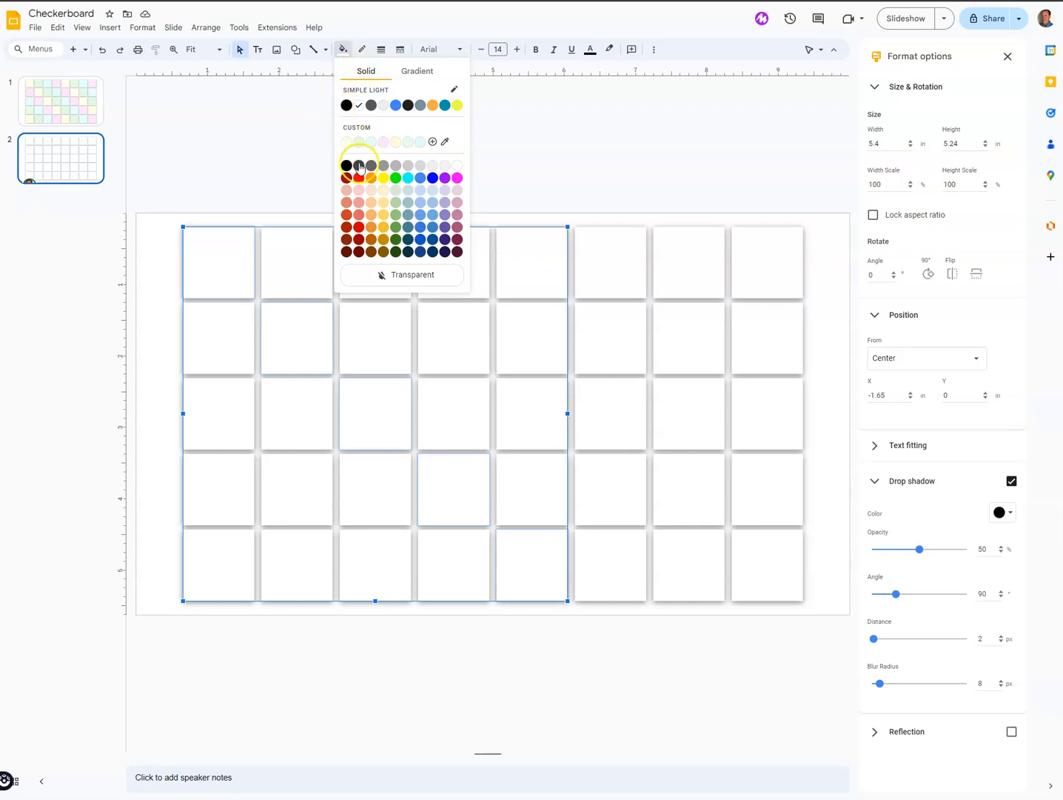
left_click(385, 179)
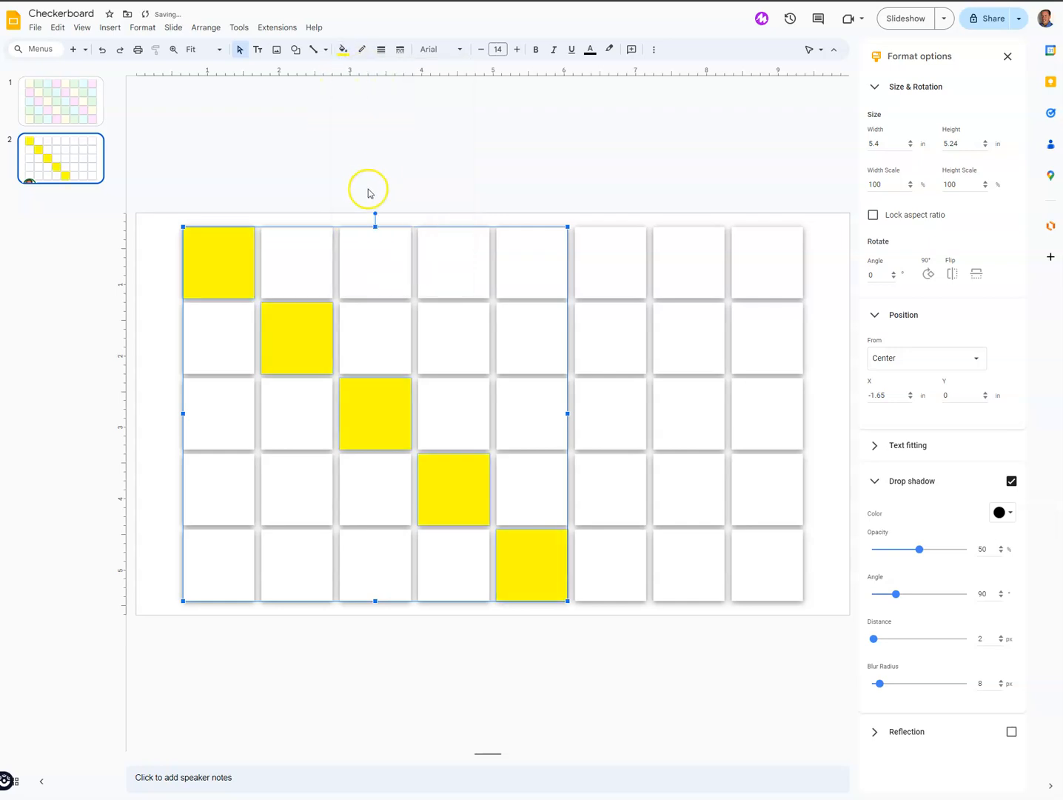
- Change the fill of the yellow diagonal squares to a custom pale yellow, #ffffd8, at full opacity
left_click(344, 52)
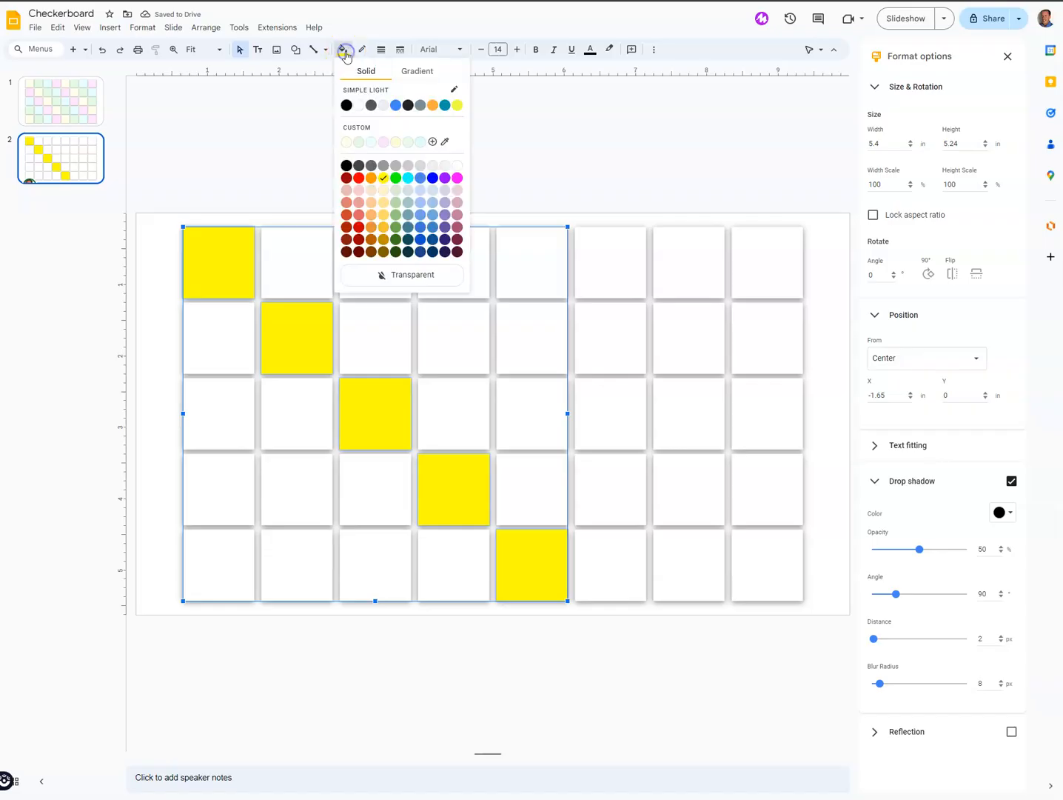
left_click(378, 130)
left_click(565, 324)
left_click_drag(565, 324, 556, 283)
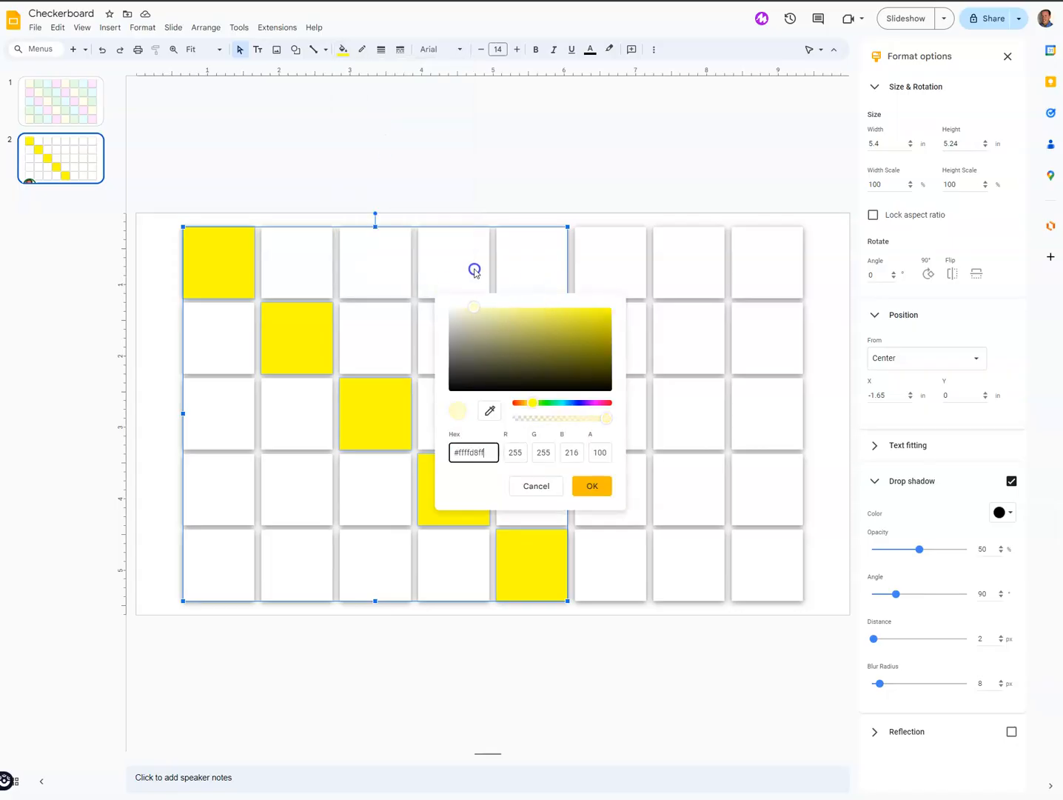
left_click(586, 485)
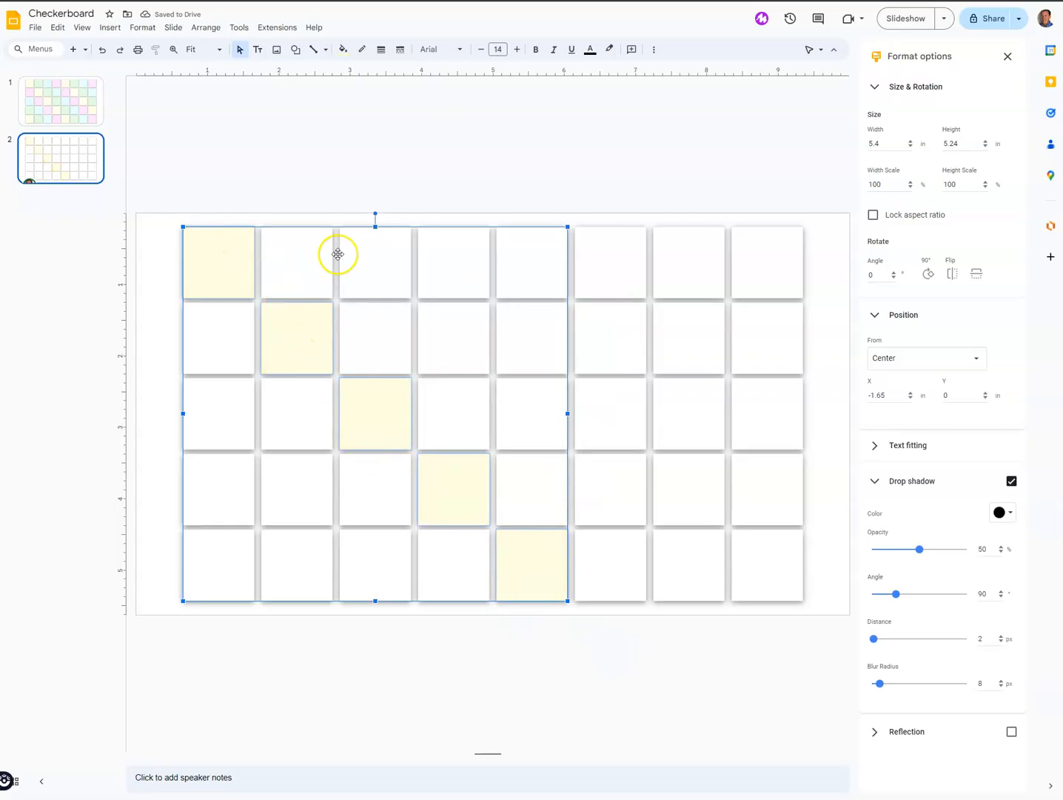
left_click(344, 49)
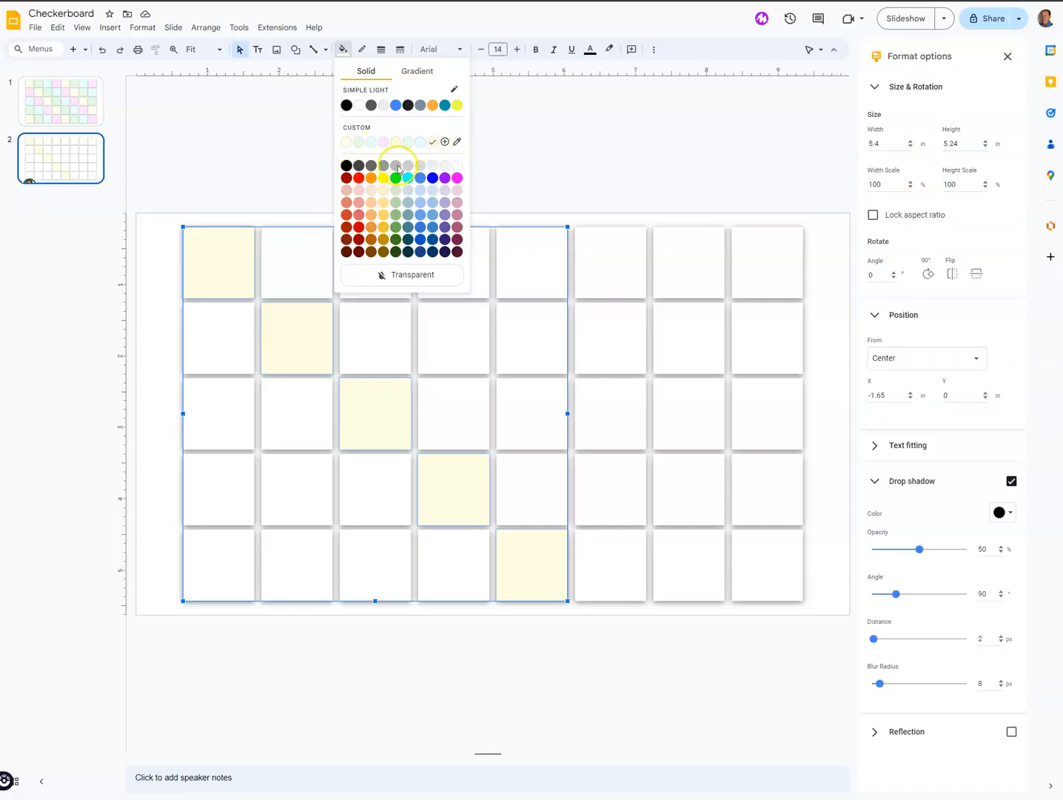
left_click(297, 198)
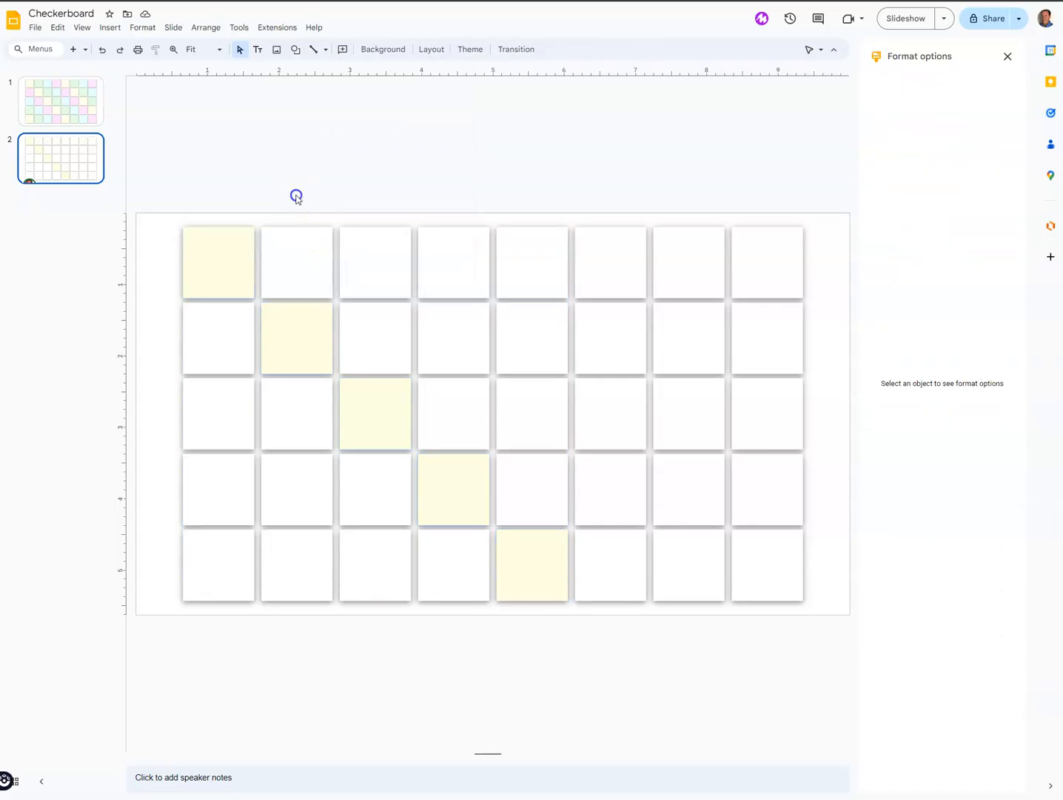
- Fill the five-square diagonal starting at the second square of the top row with the custom light green
left_click(297, 254)
left_click(366, 321, "shift")
left_click(465, 417, "shift")
left_click(513, 472, "shift")
left_click(604, 546, "shift")
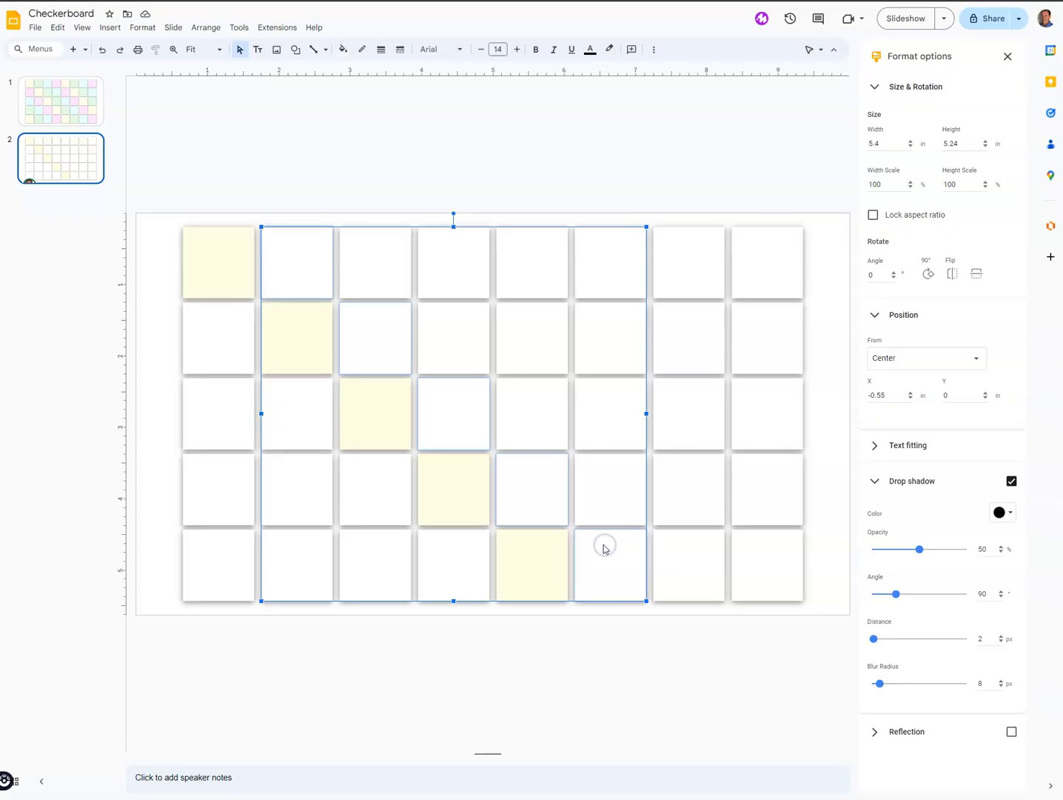
left_click(341, 49)
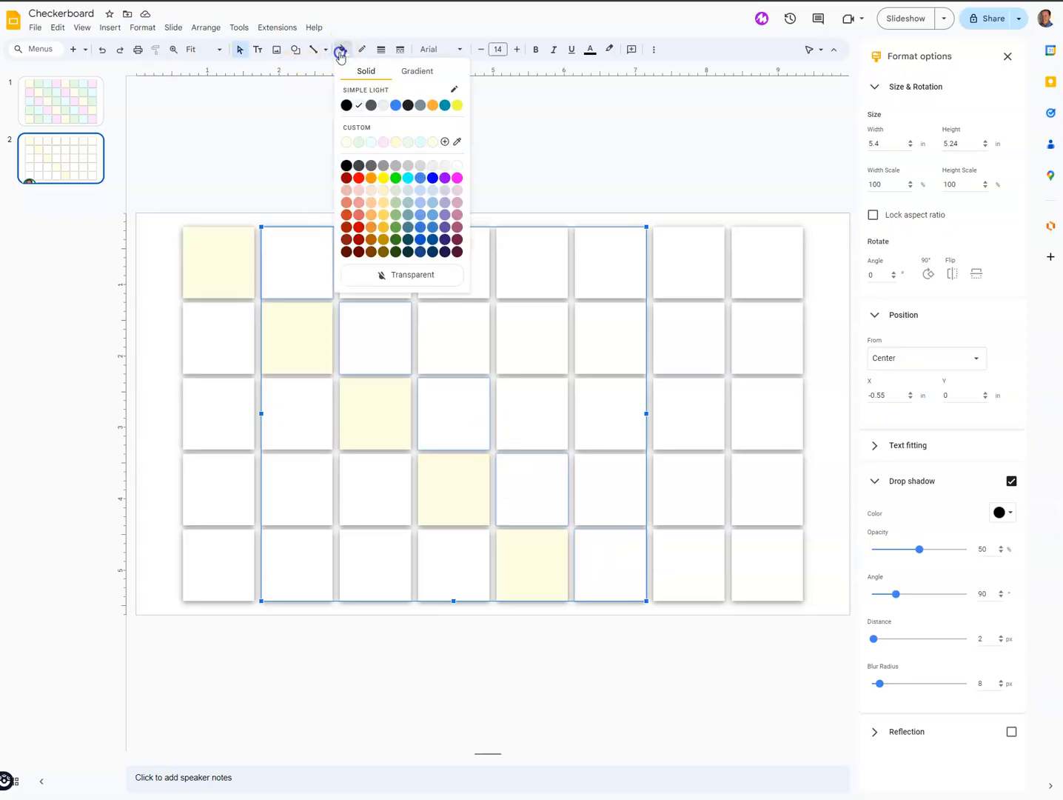
left_click(359, 143)
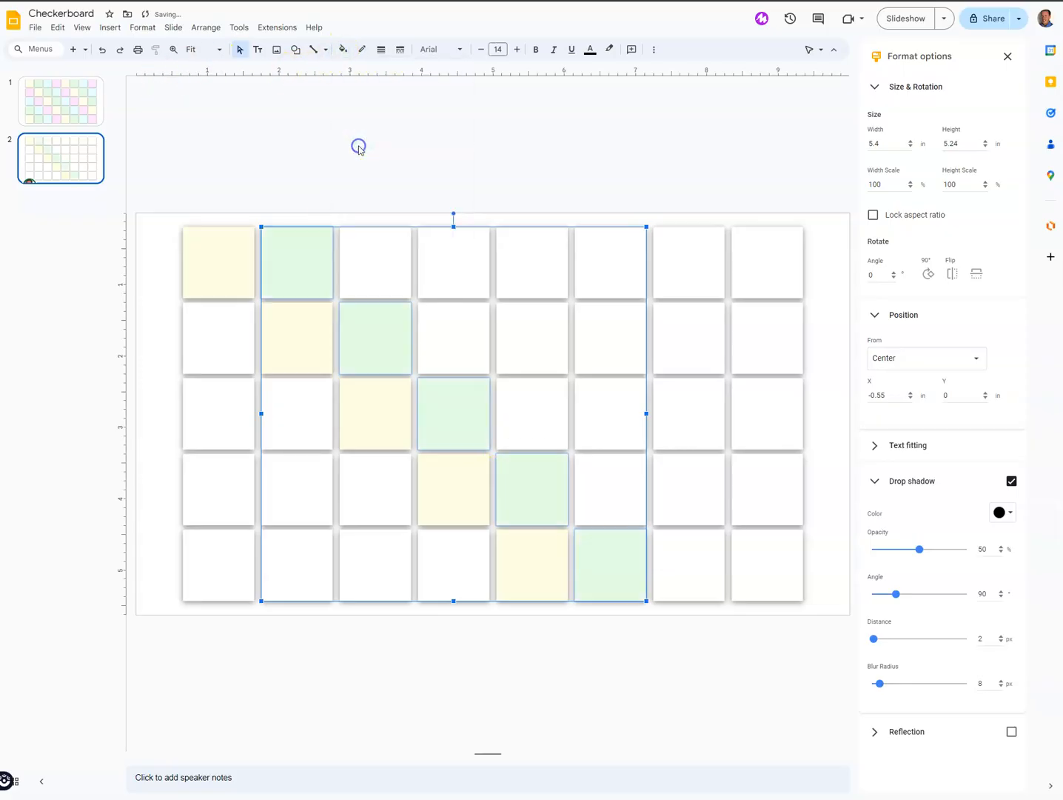
- Fill the five-square diagonal starting at the third square of the top row with the custom light blue
left_click(384, 253)
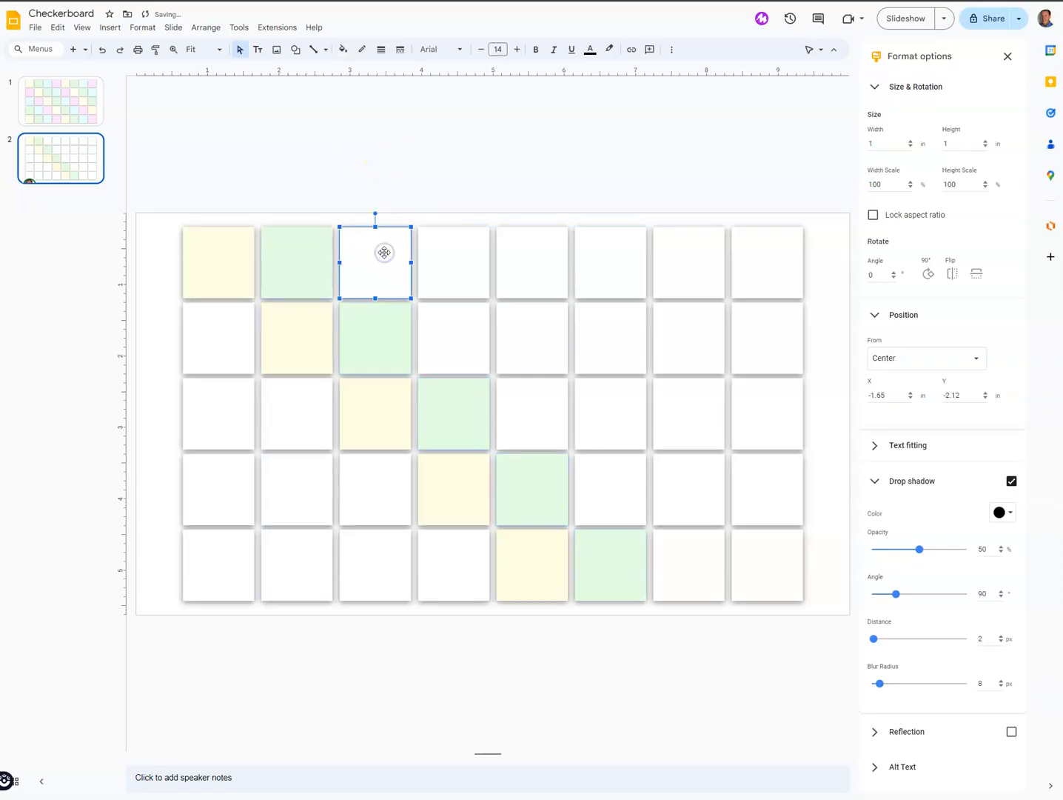
left_click(451, 319, "shift")
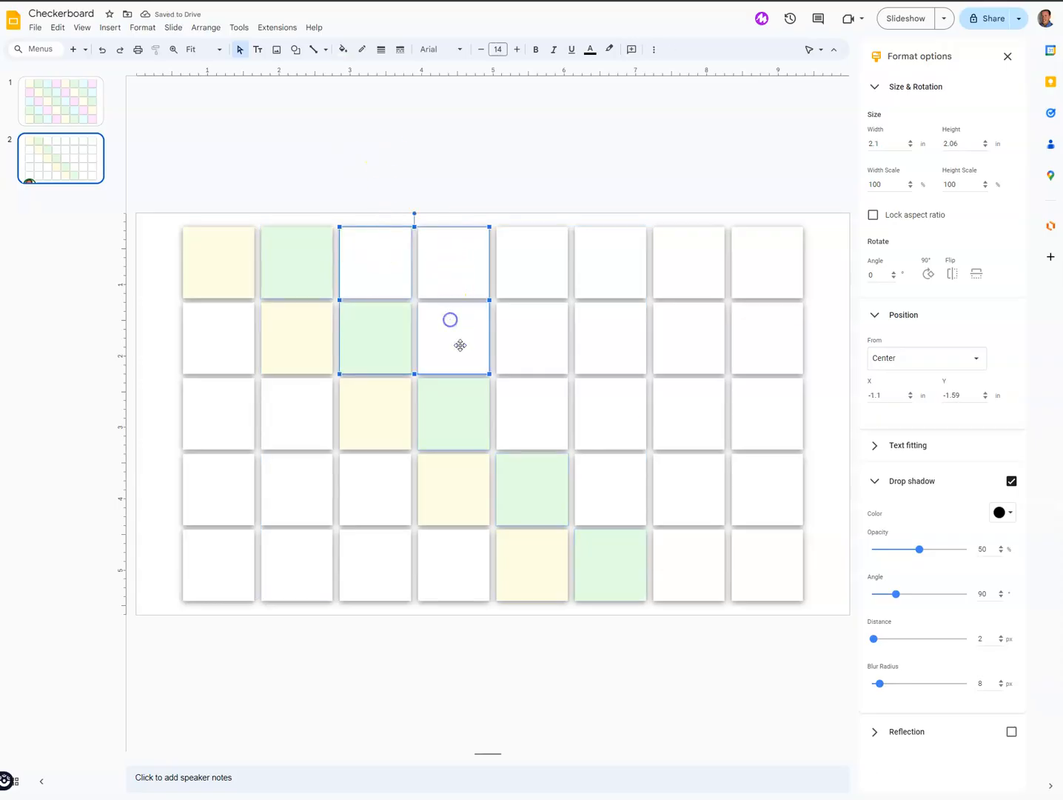
left_click(564, 426, "shift")
left_click(615, 475, "shift")
left_click(671, 548, "shift")
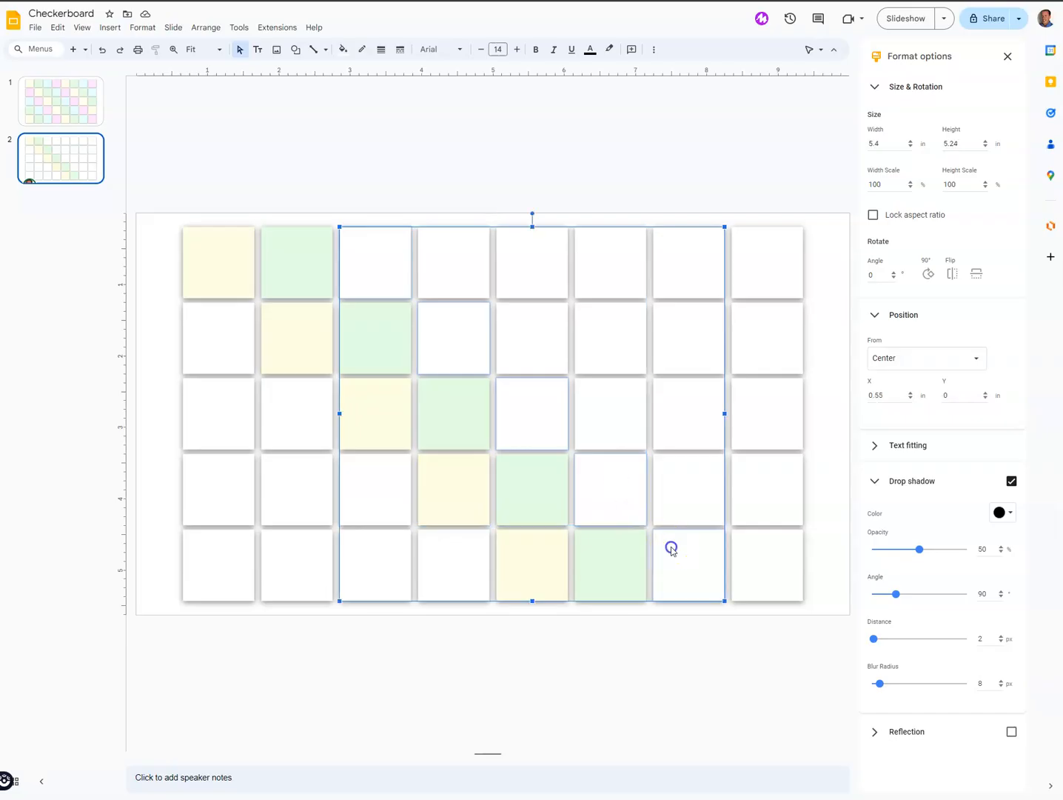
left_click(344, 49)
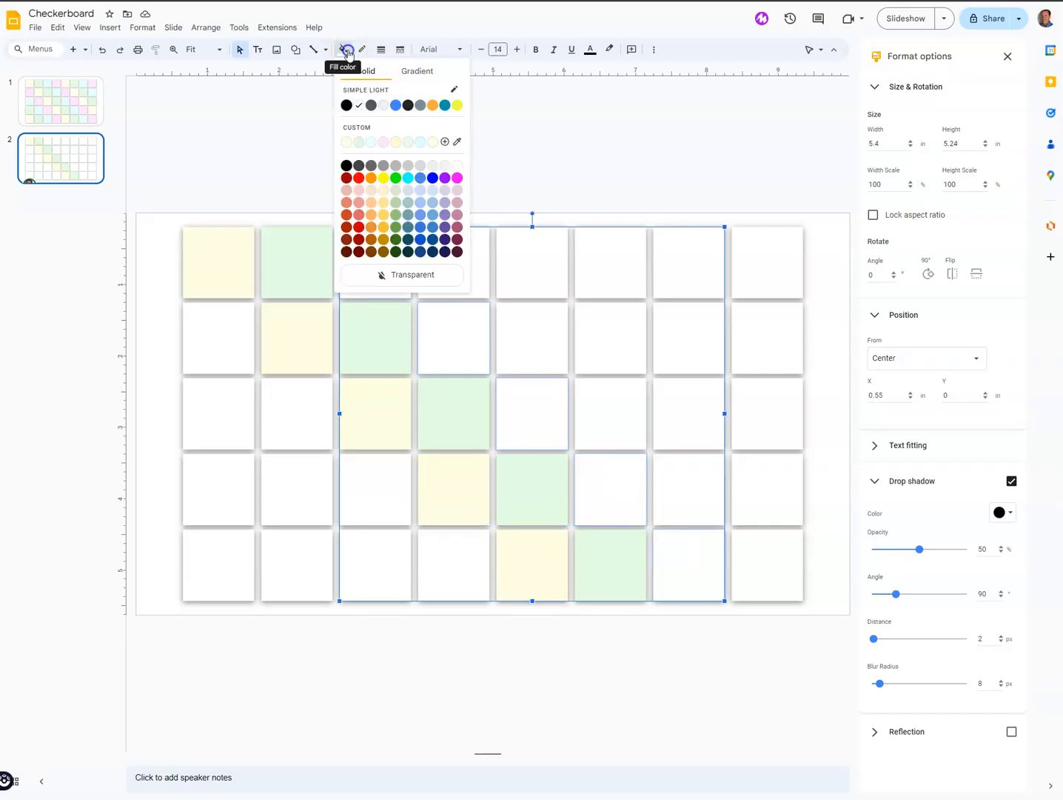
left_click(371, 141)
- Fill the five-square diagonal starting at the fourth square of the top row with the custom light pink
left_click(471, 280)
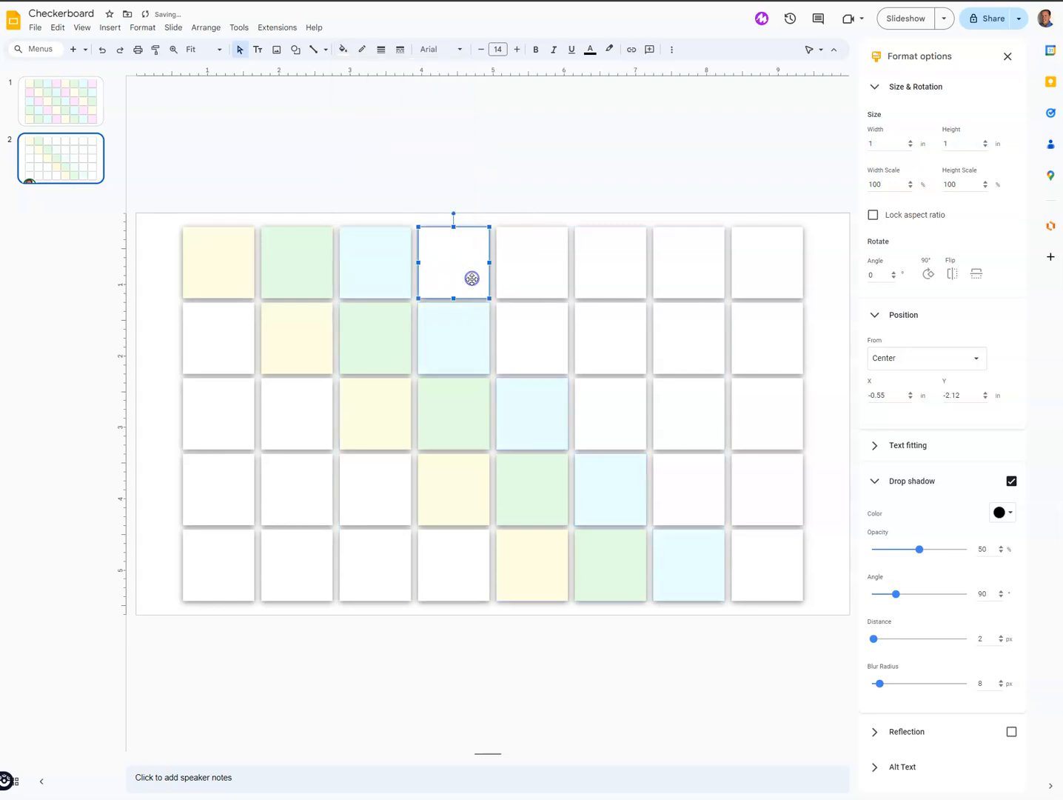
left_click(508, 334, "shift")
left_click(600, 403, "shift")
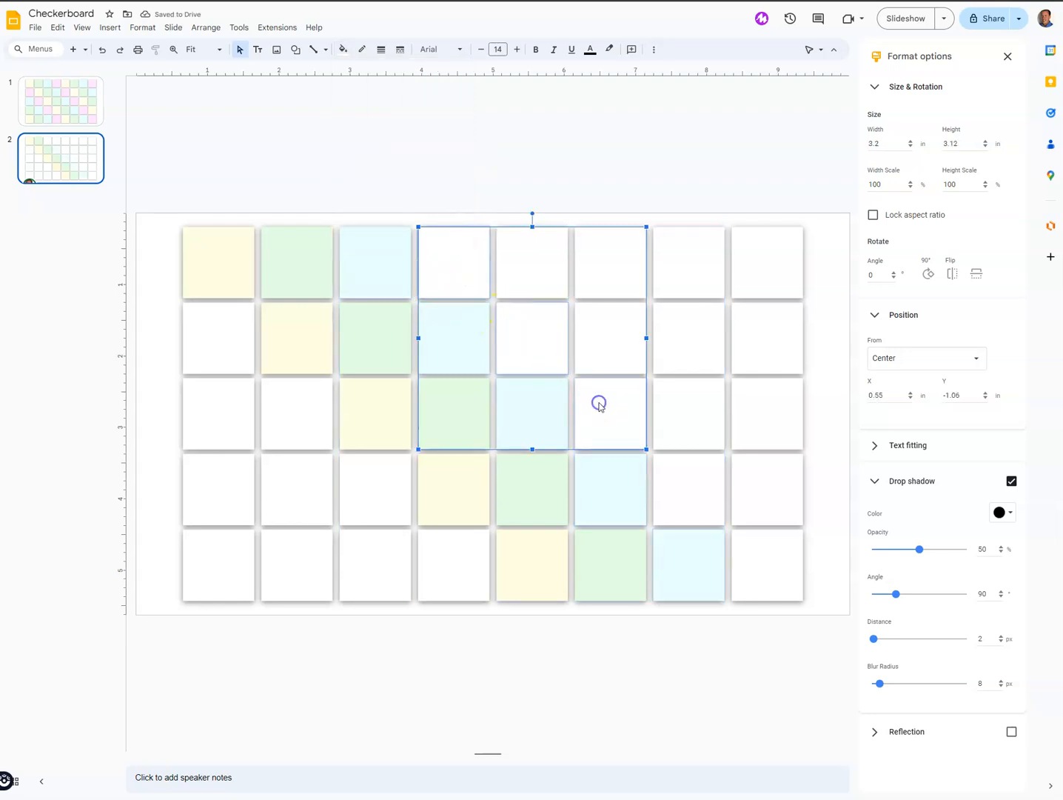
left_click(671, 478, "shift")
left_click(756, 553, "shift")
left_click(343, 48)
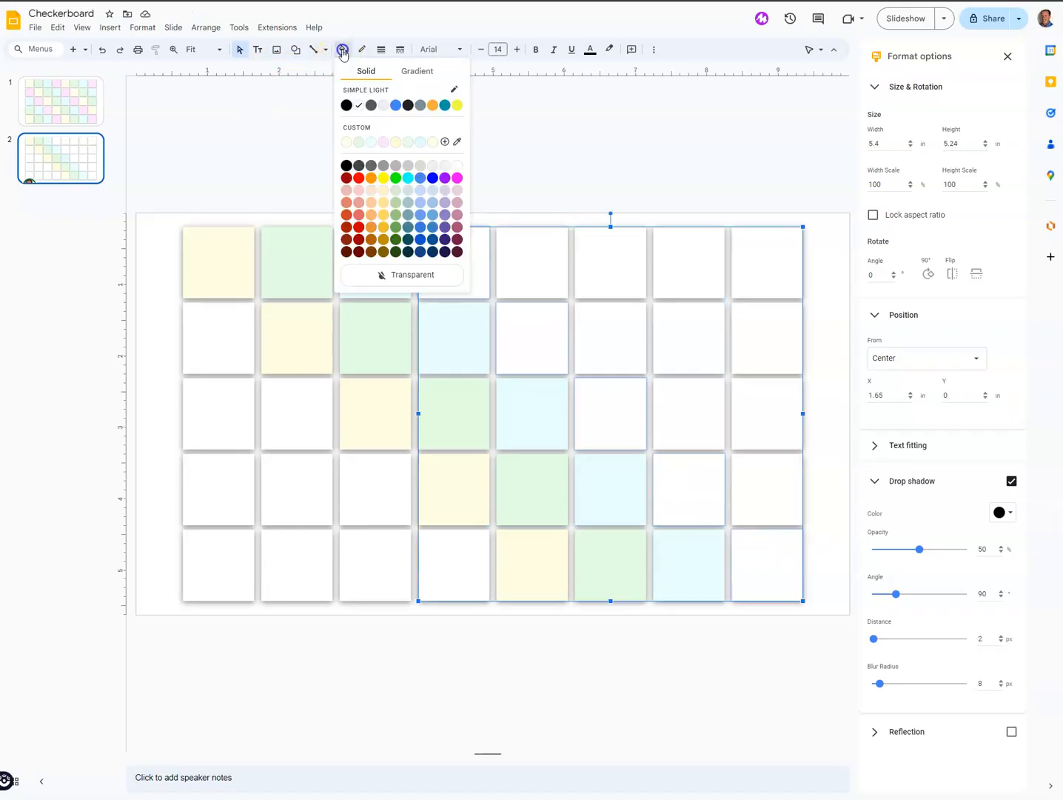
left_click(384, 143)
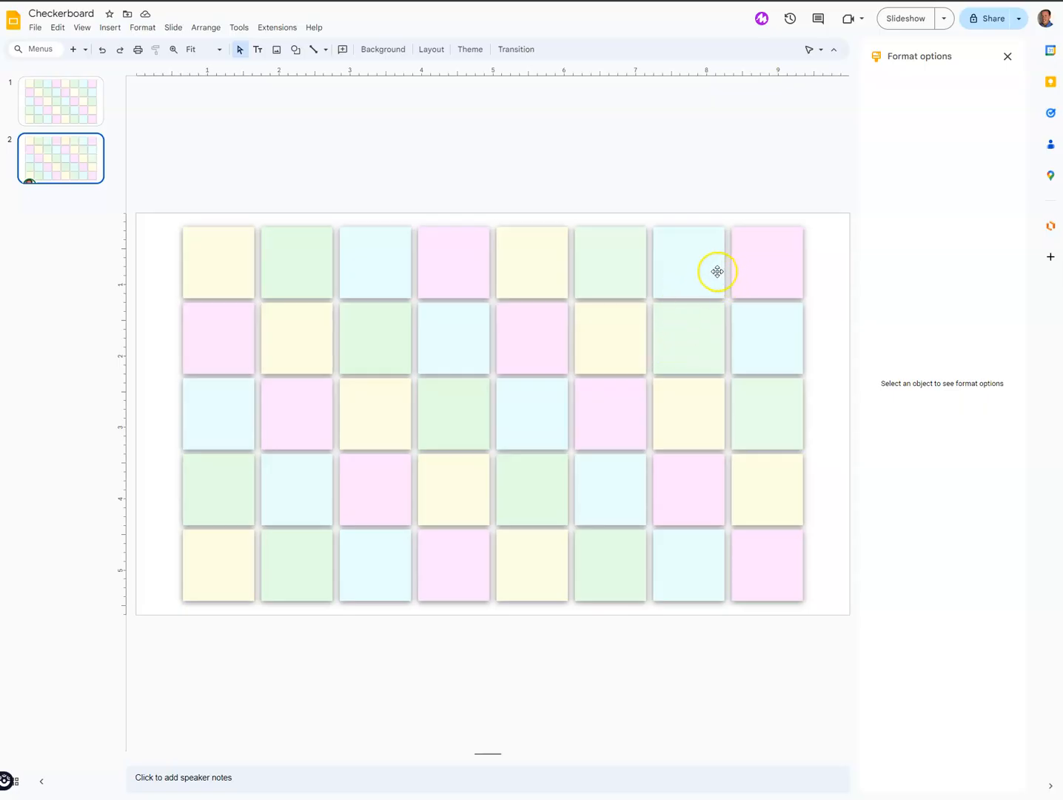
- Enter the text "Google Docs" in the first square of the top row, then select the square itself
left_click(211, 264)
left_click_drag(213, 264, 214, 267)
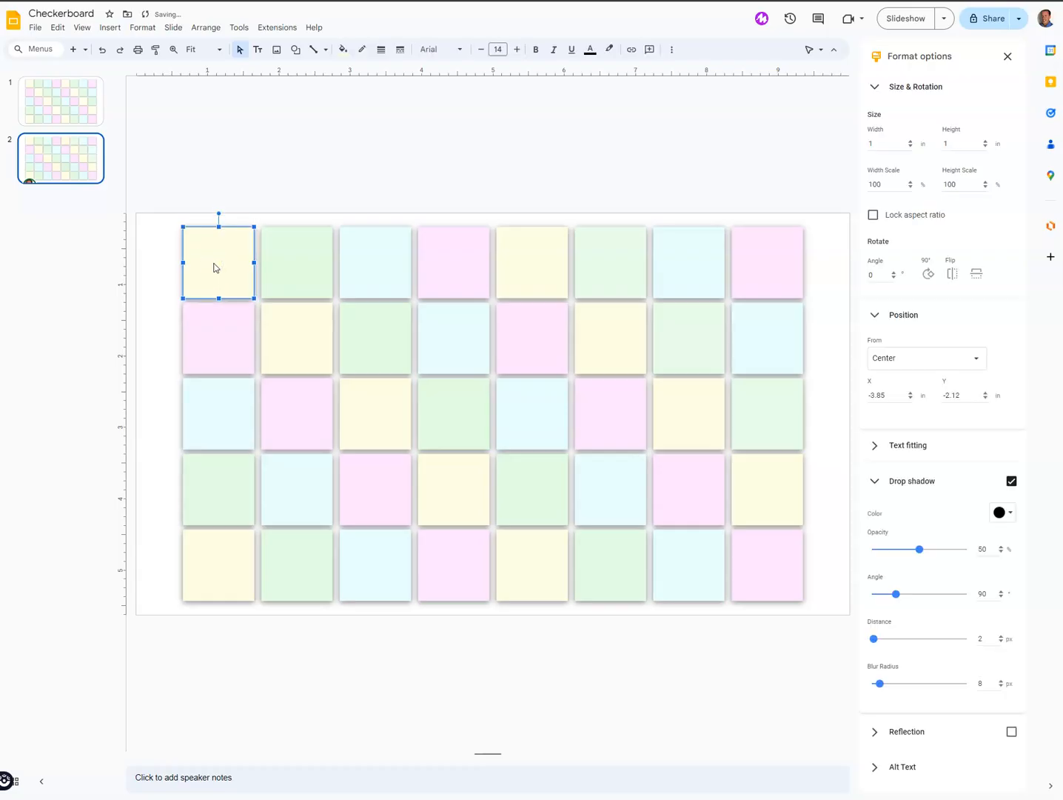
left_click(215, 265)
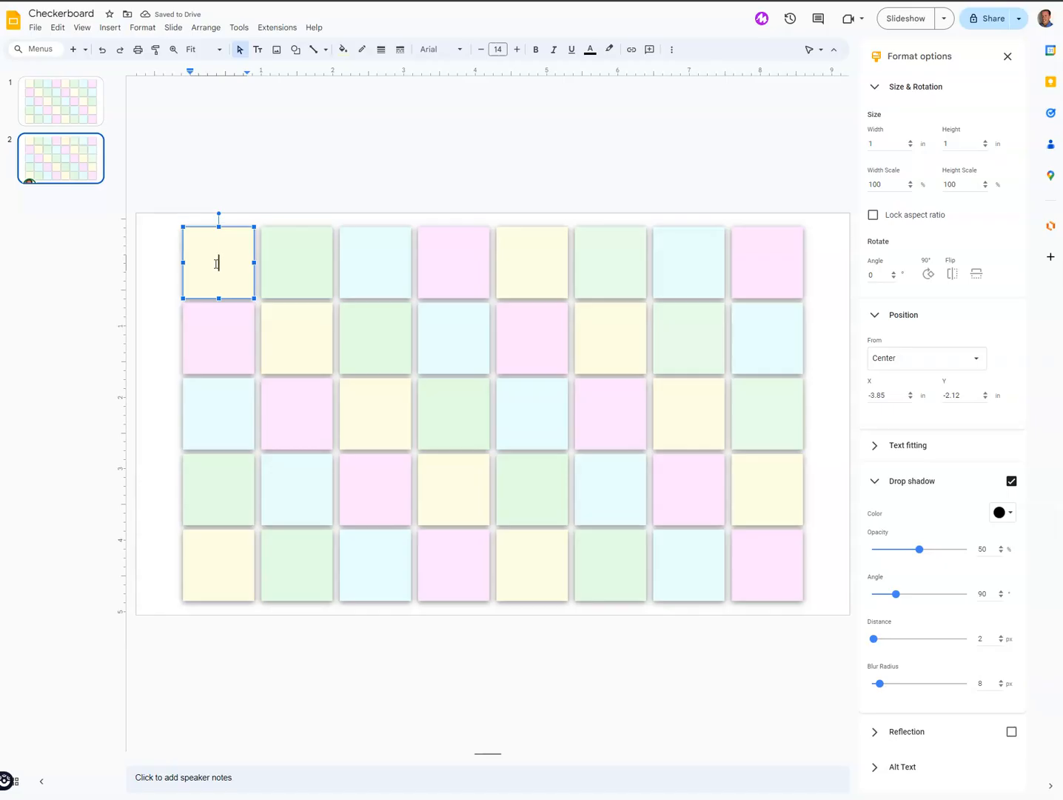
type("Google Docs")
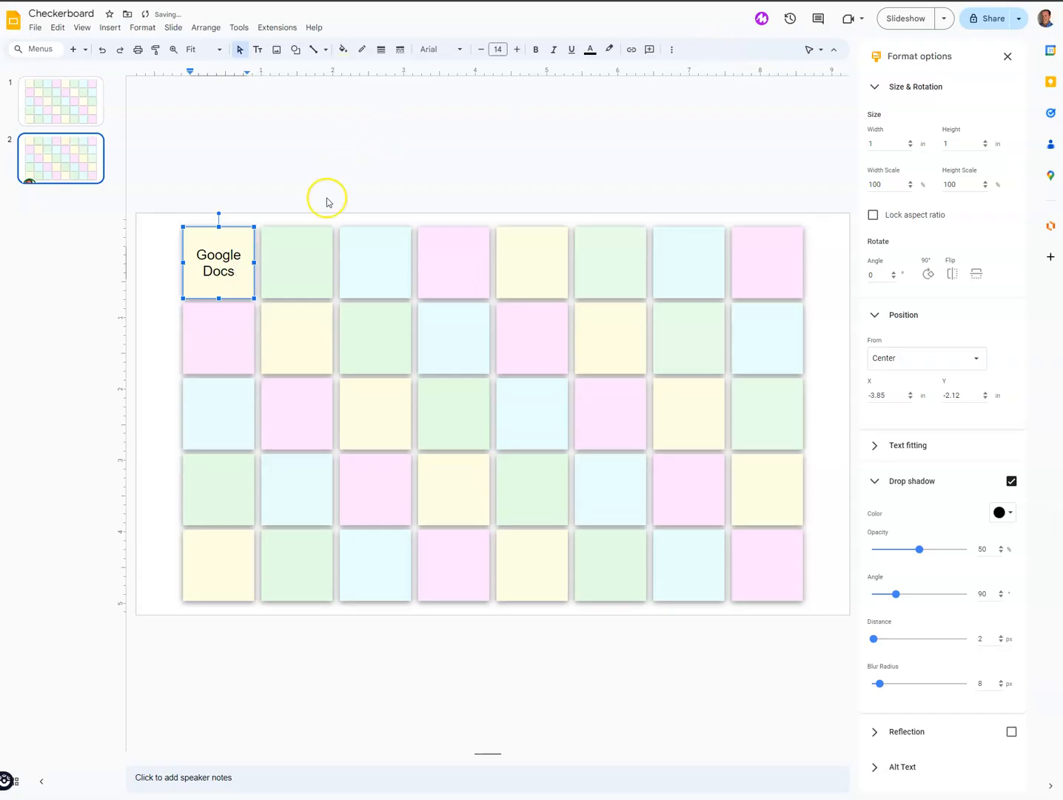
left_click(191, 244)
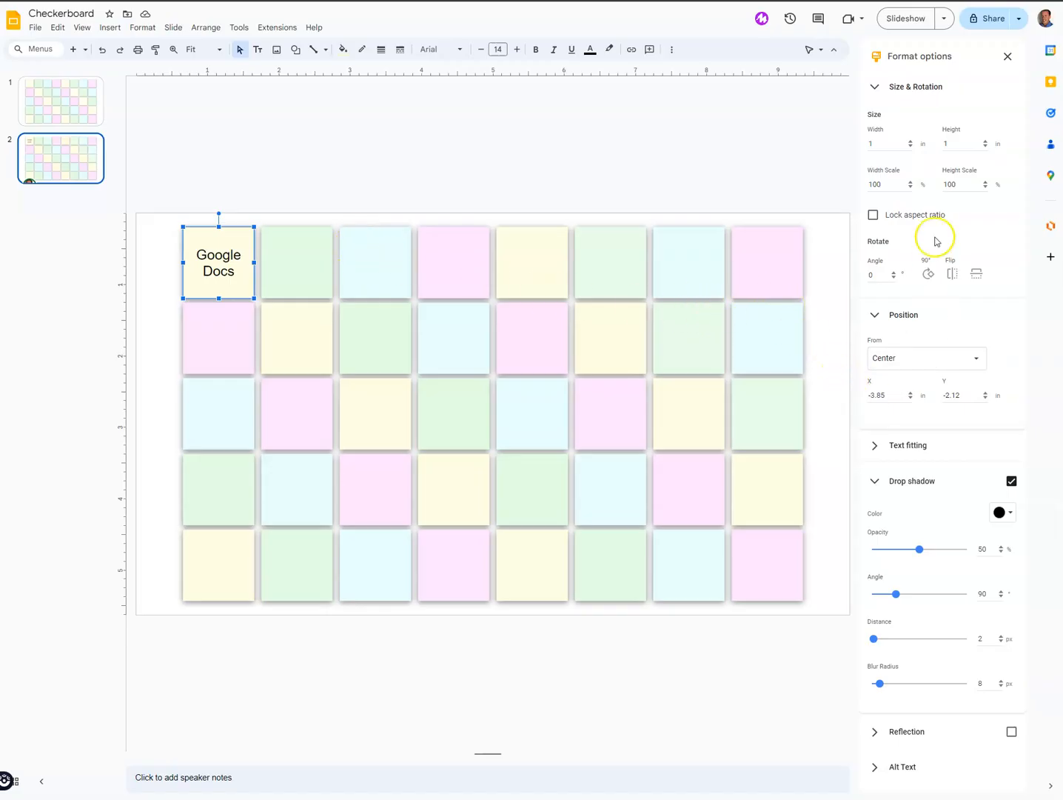
- Collapse the size, position and drop shadow settings and close the format options
left_click(875, 87)
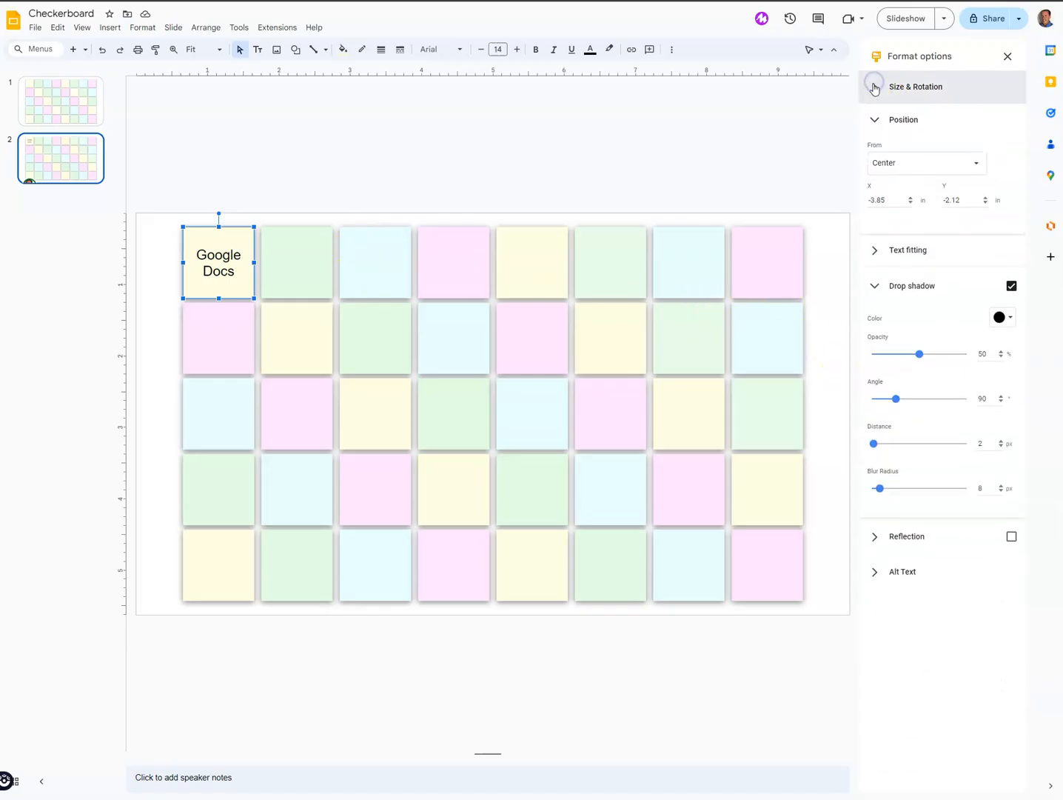
left_click(874, 120)
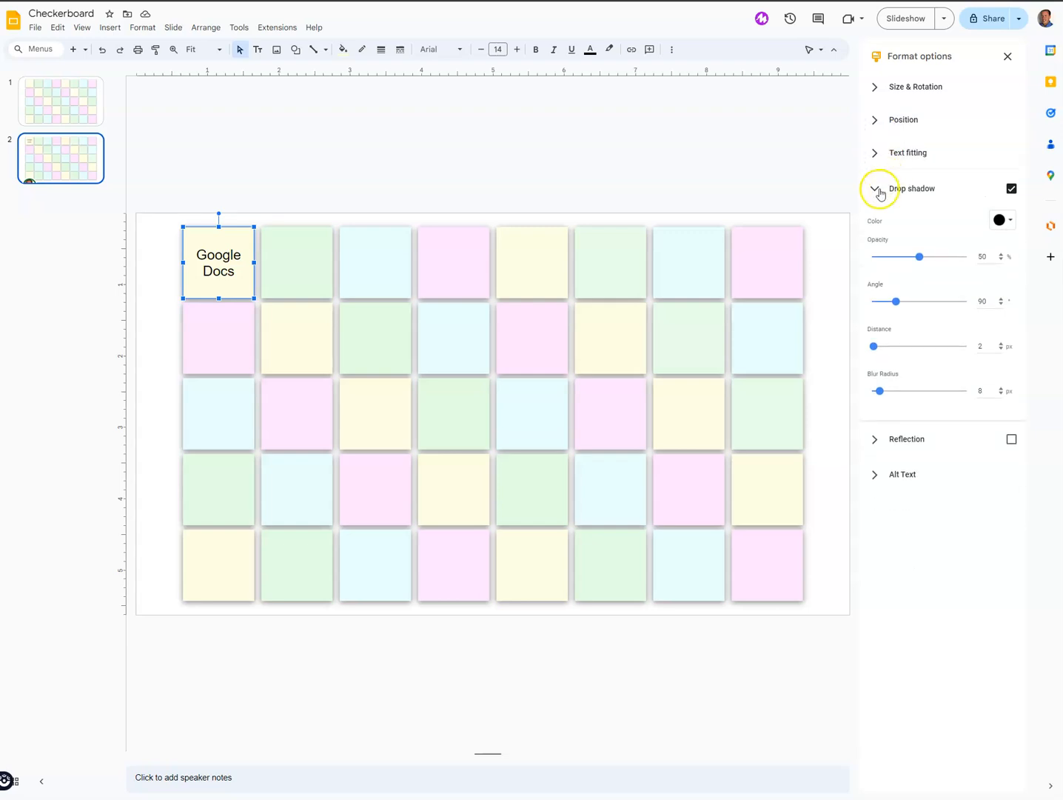
left_click(875, 188)
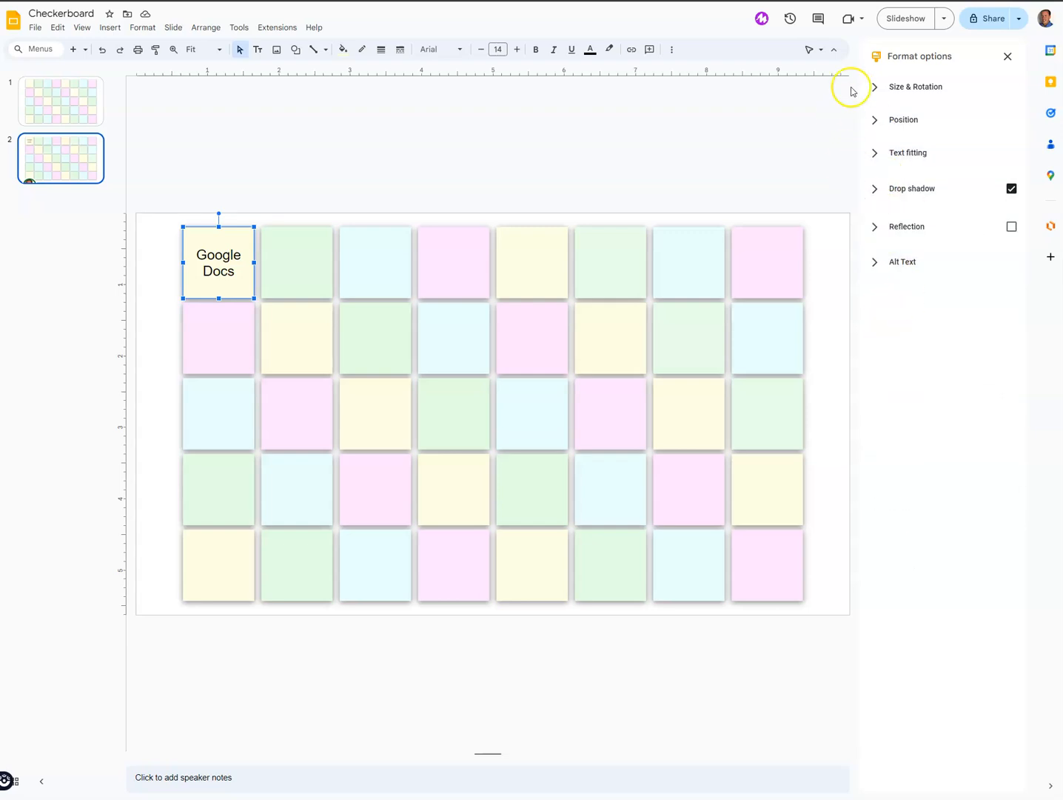
left_click(1008, 56)
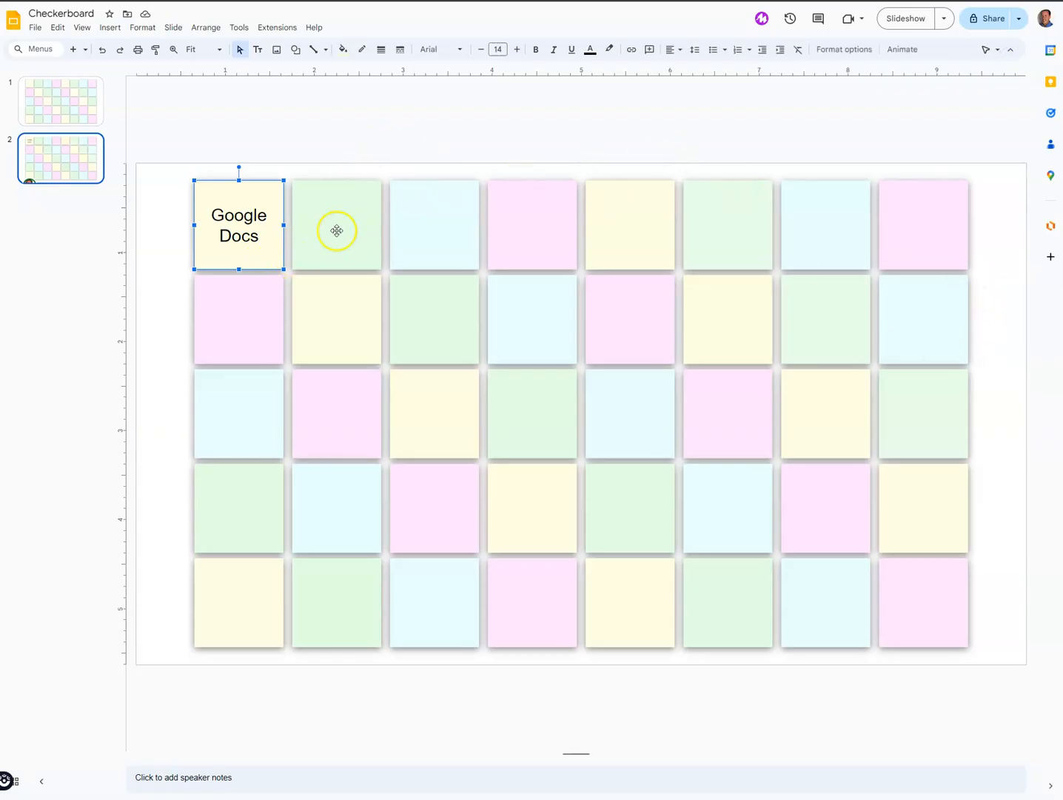
- Select all five squares in the first column and show their position settings in the format options
left_click(177, 207)
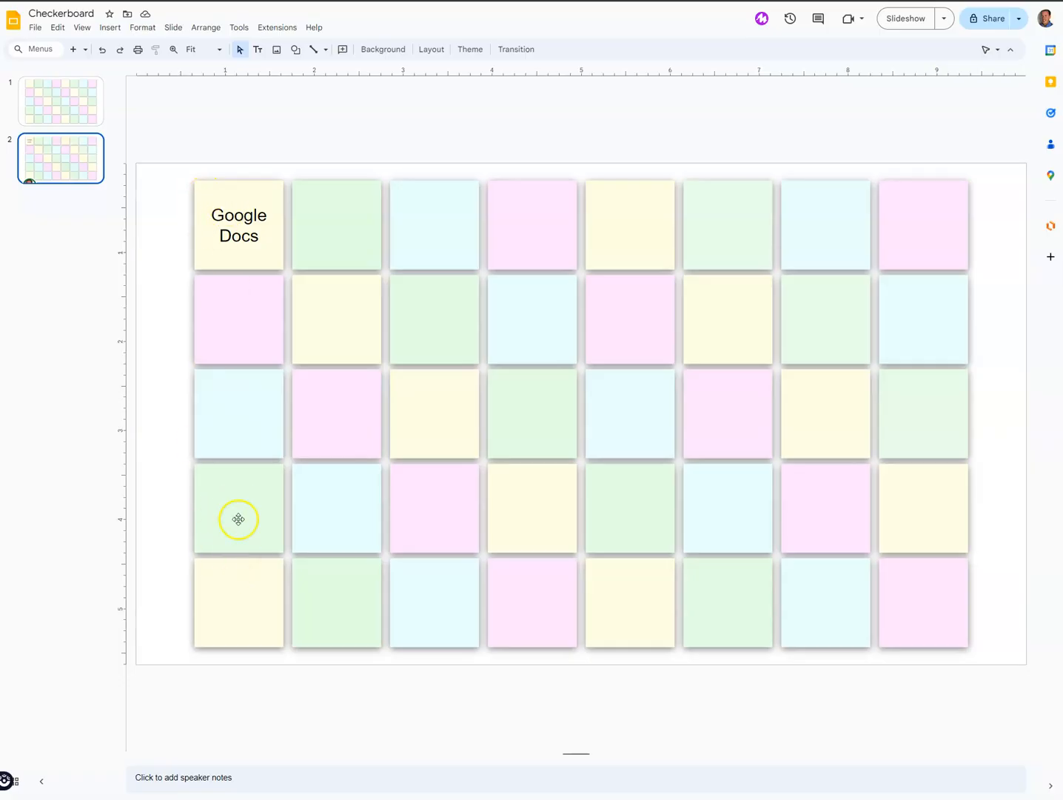
left_click_drag(171, 188, 239, 579)
left_click(828, 61)
left_click(880, 123)
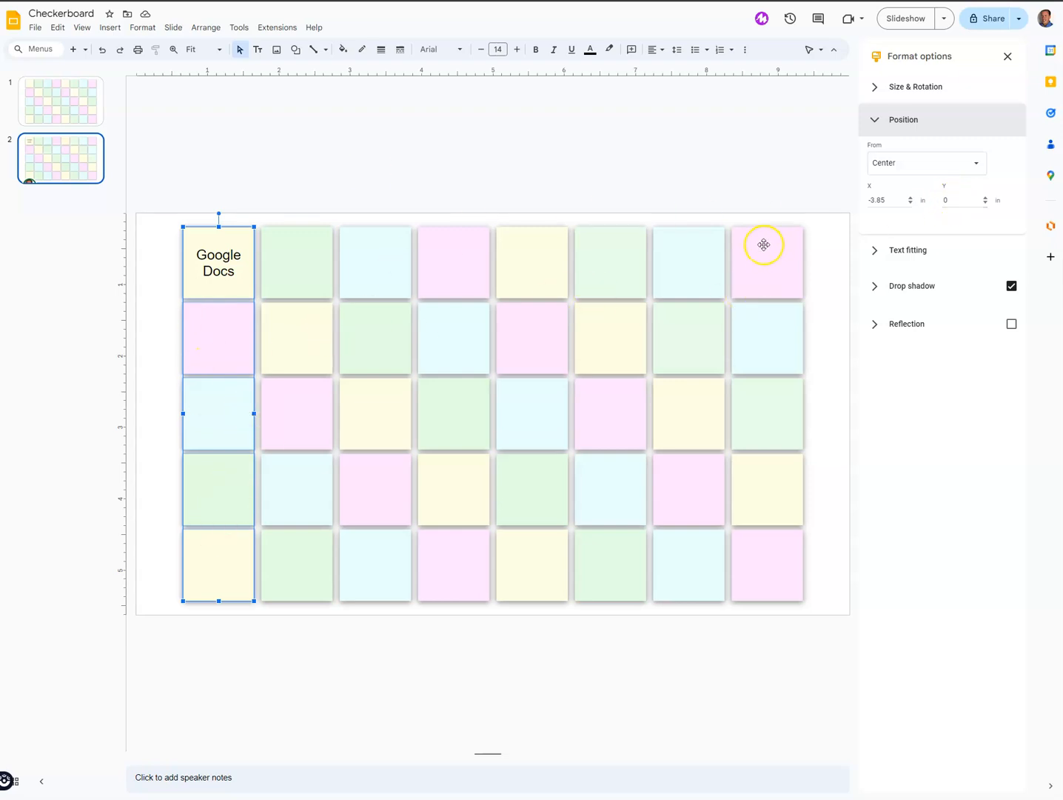
- Try a horizontal position of -3.95 in from center for the first column, settle on -3.8 in and deselect the squares
left_click(878, 198)
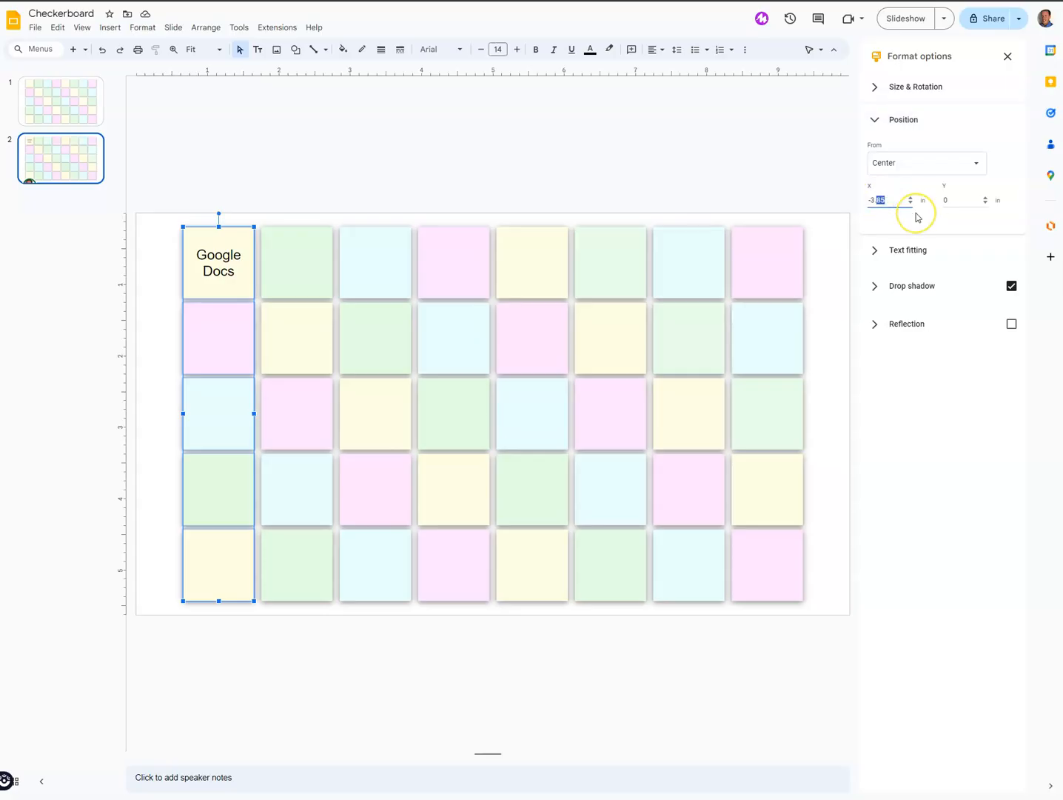
type("95")
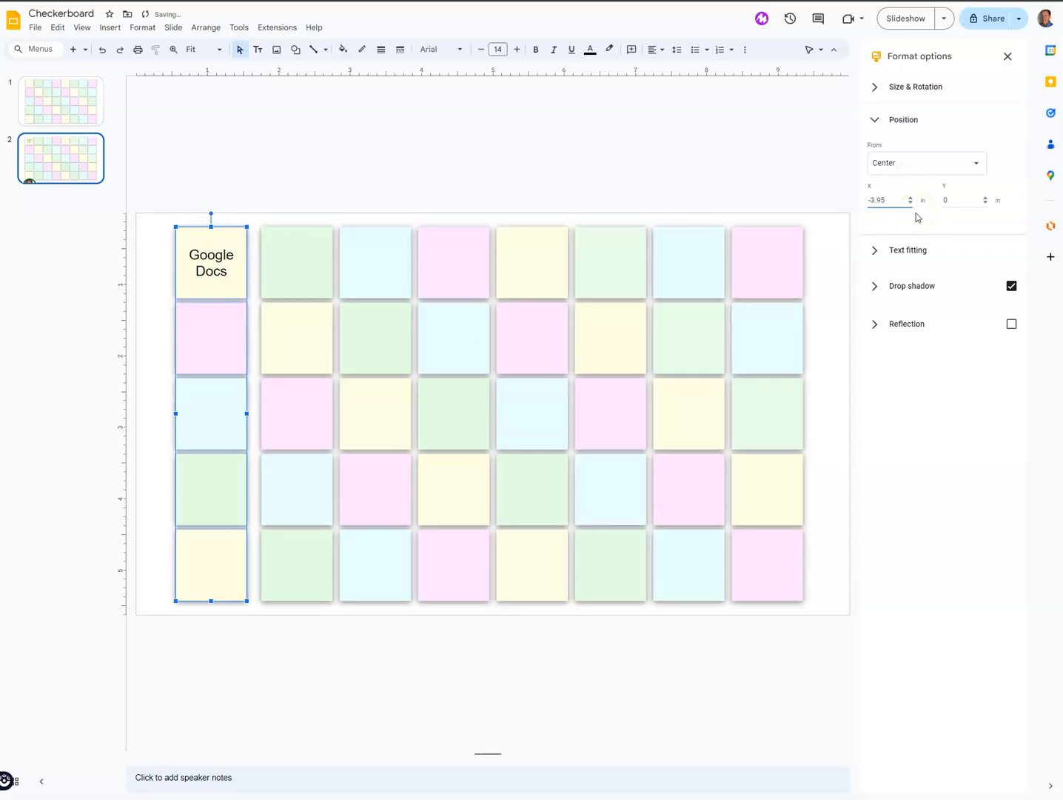
left_click(885, 197)
key("BackSpace")
key("BackSpace")
type("8")
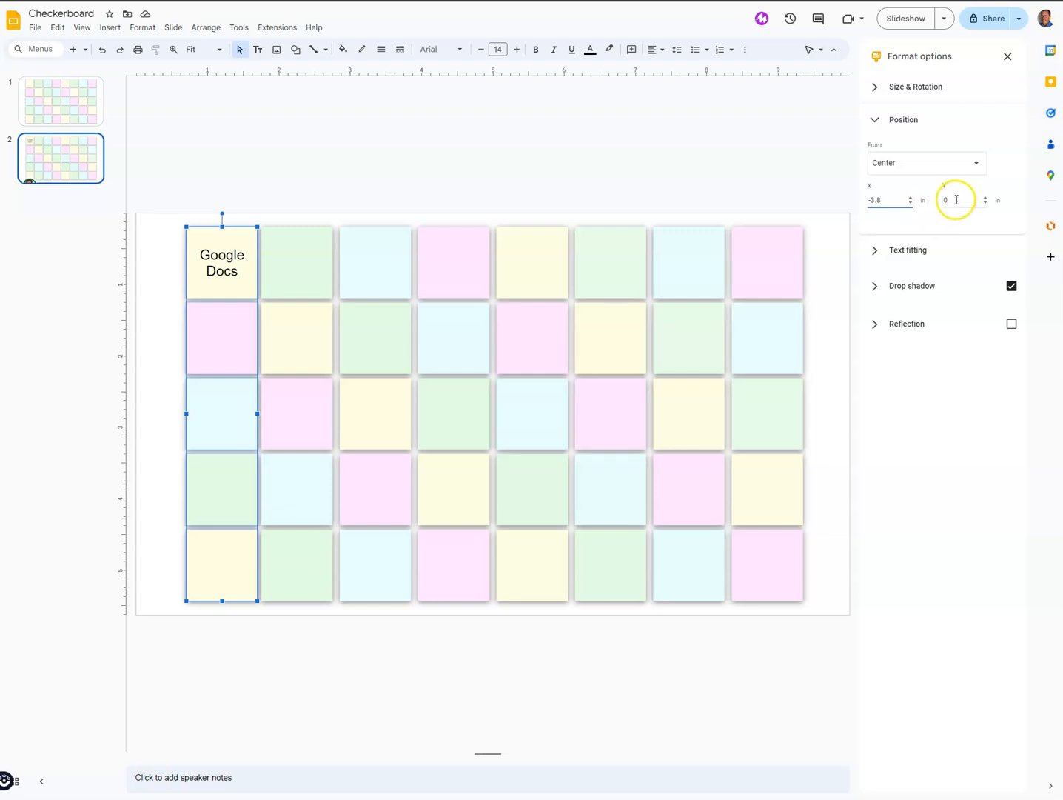
left_click(347, 183)
- Move the "Google Docs" square freehand up out of the grid and back to about X -3.8, Y -2.16 in from center
left_click(246, 259)
left_click_drag(195, 236, 190, 228)
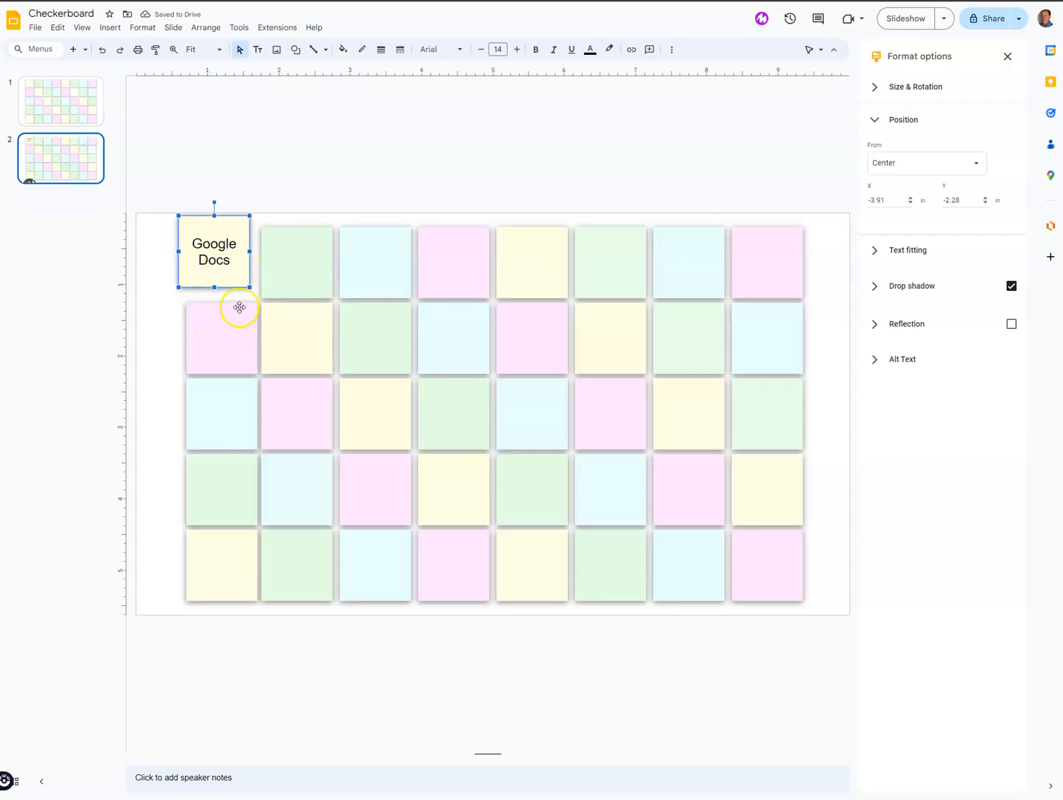
left_click(234, 260)
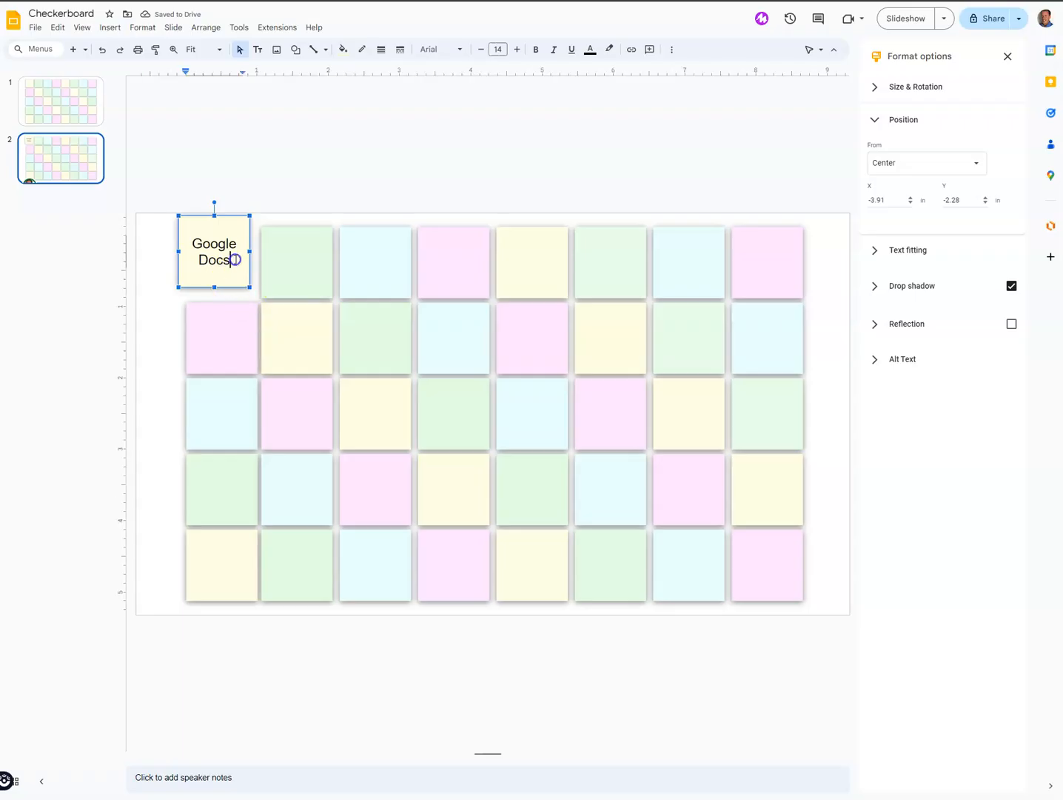
left_click_drag(249, 226, 256, 235)
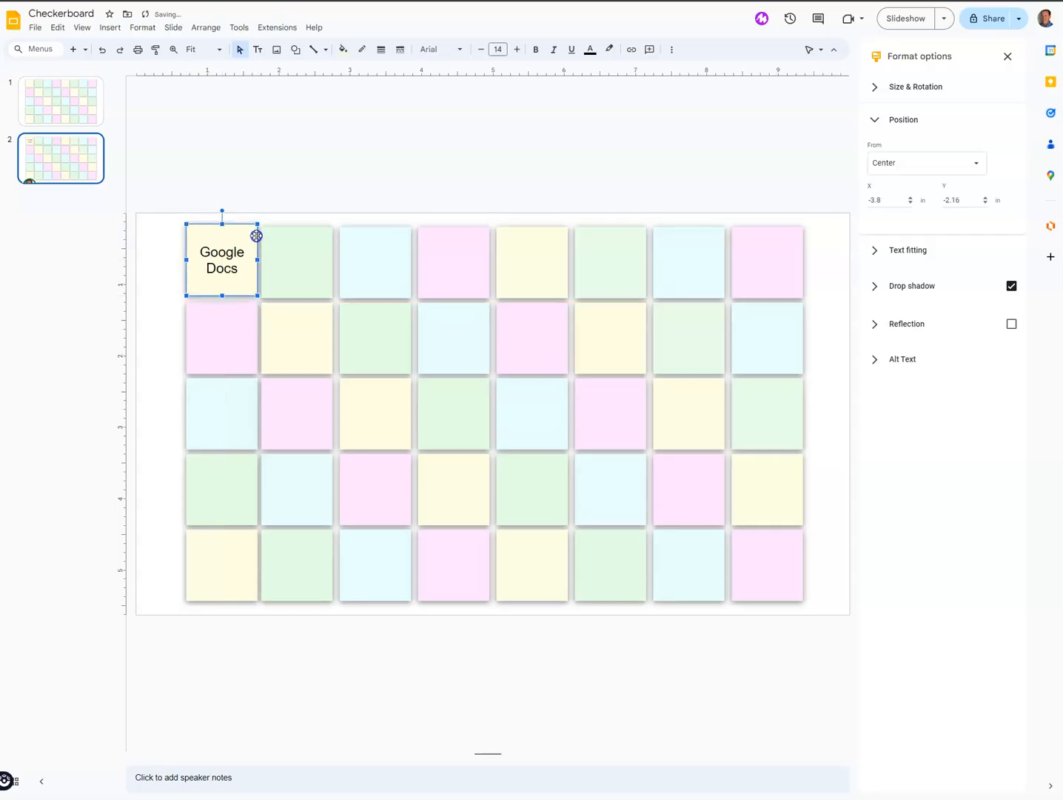
left_click(207, 272)
left_click(271, 196)
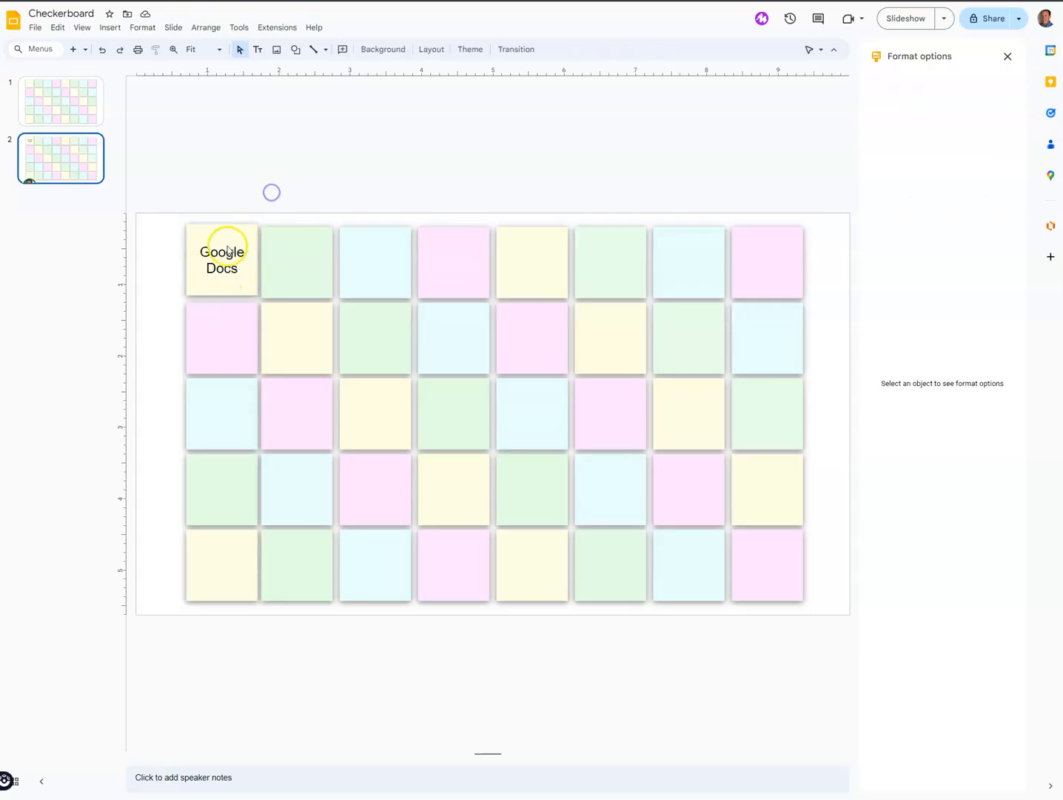
- Set the "Google Docs" square's vertical position to -2.12 in from center, matching the green square beside it
left_click(308, 249)
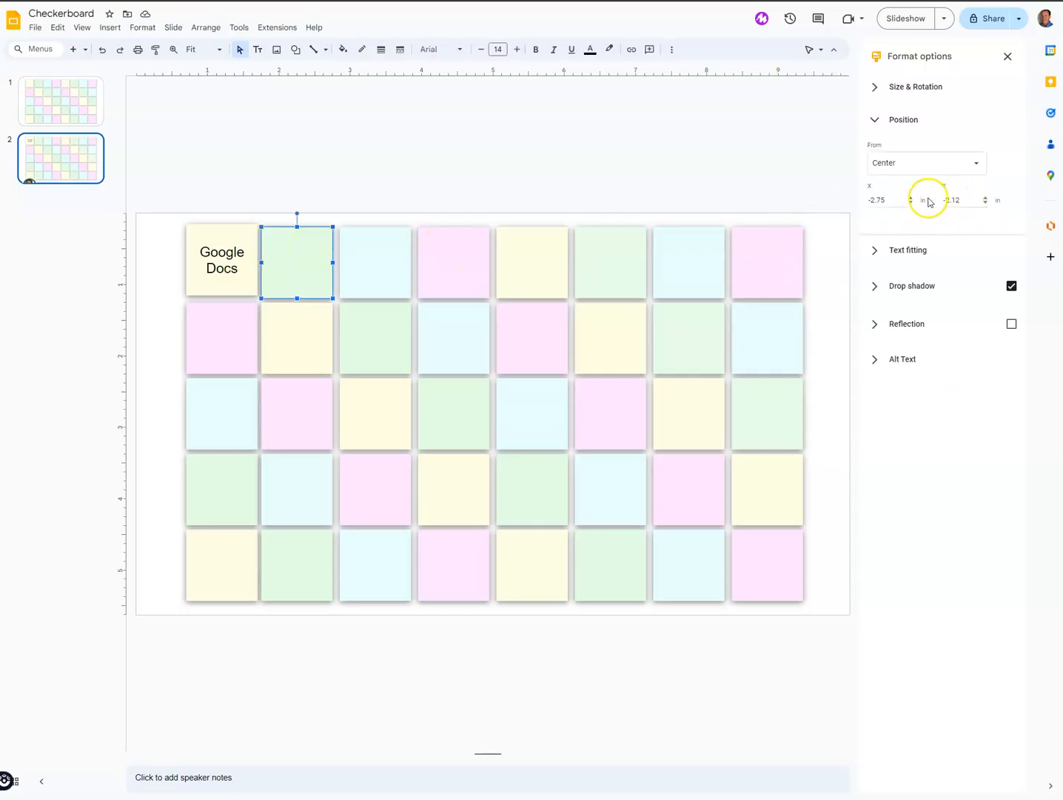
left_click(242, 233)
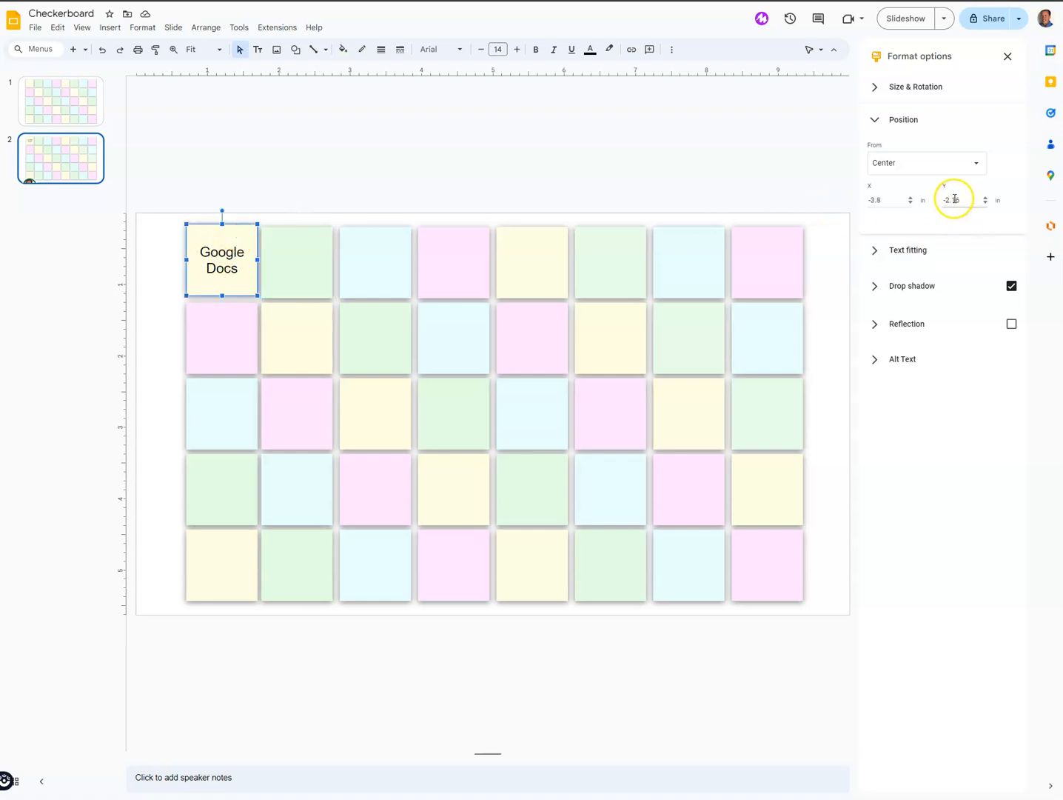
type("2")
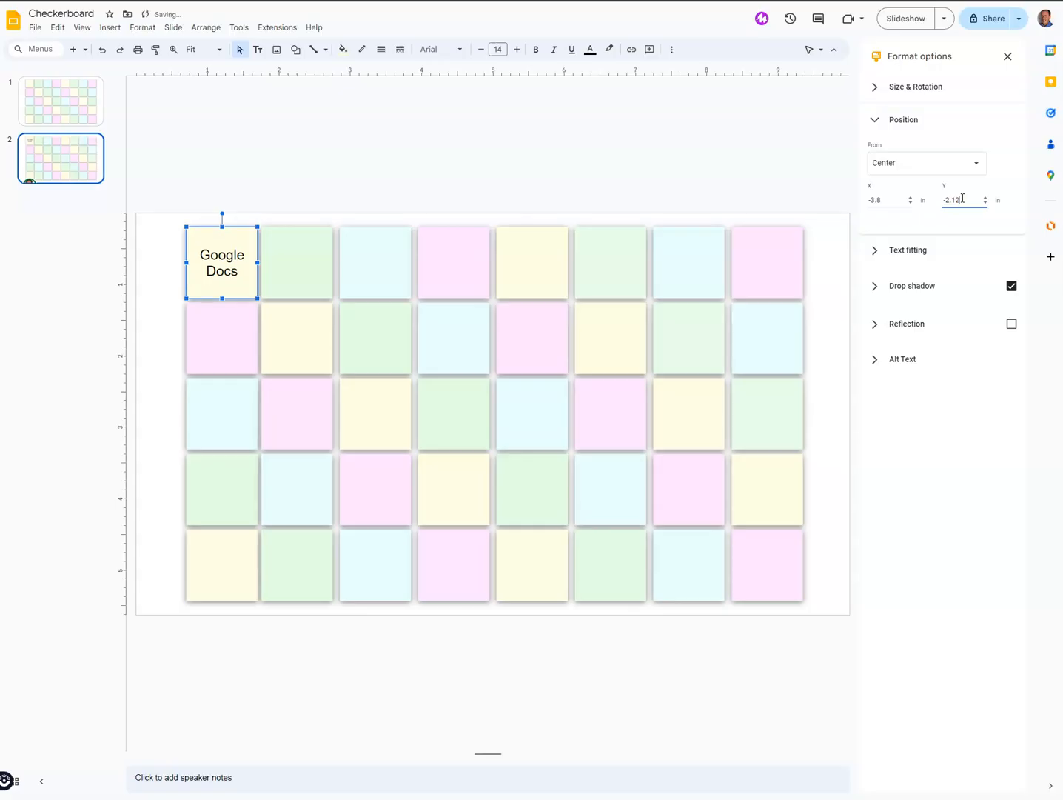
left_click(508, 166)
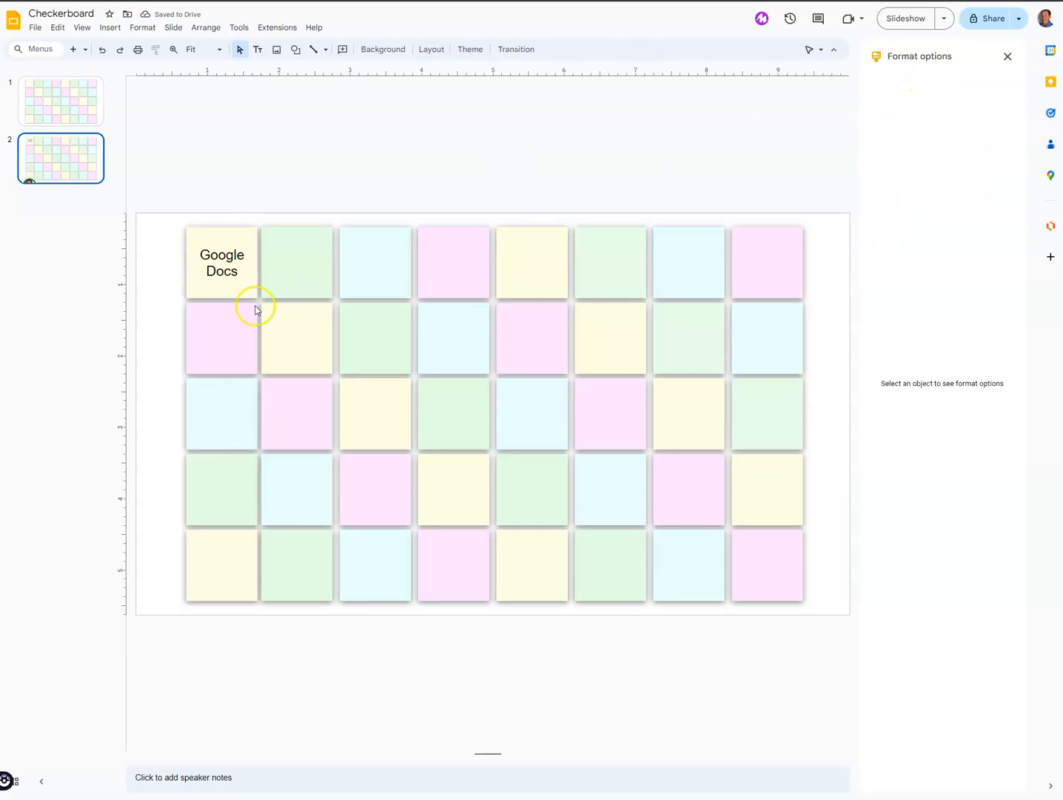
- Compare the checkerboards on the first and second slides, finishing on the first slide
left_click(227, 284)
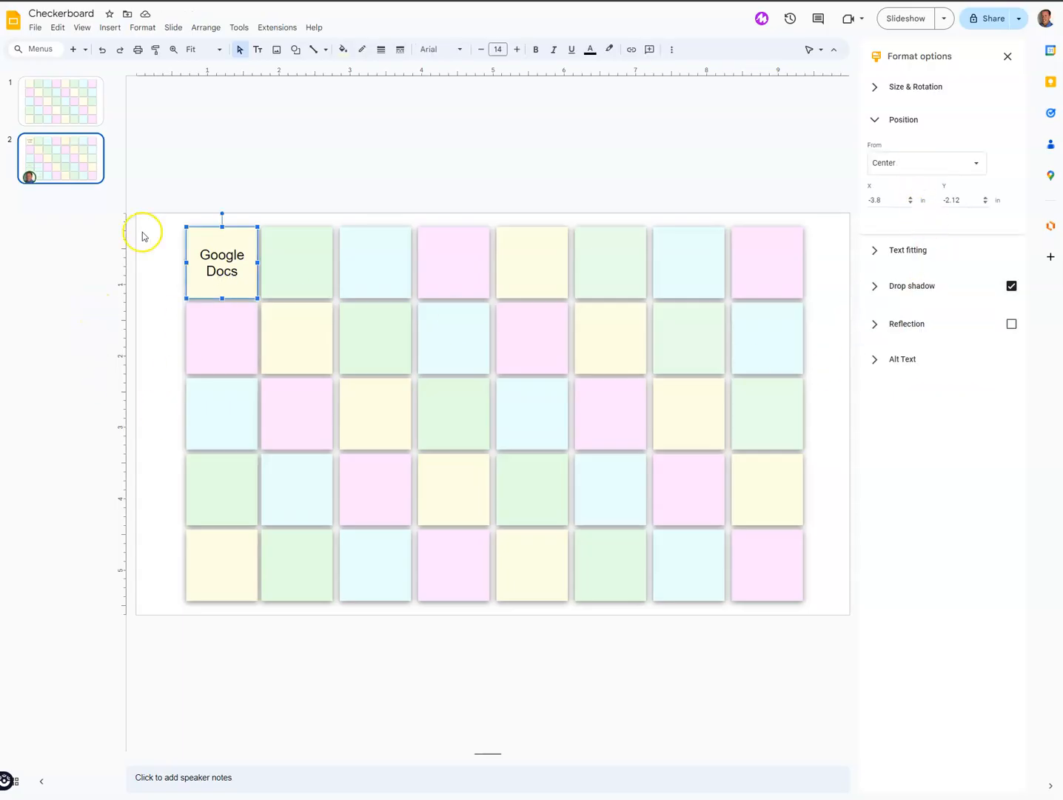
left_click(53, 98)
left_click(63, 167)
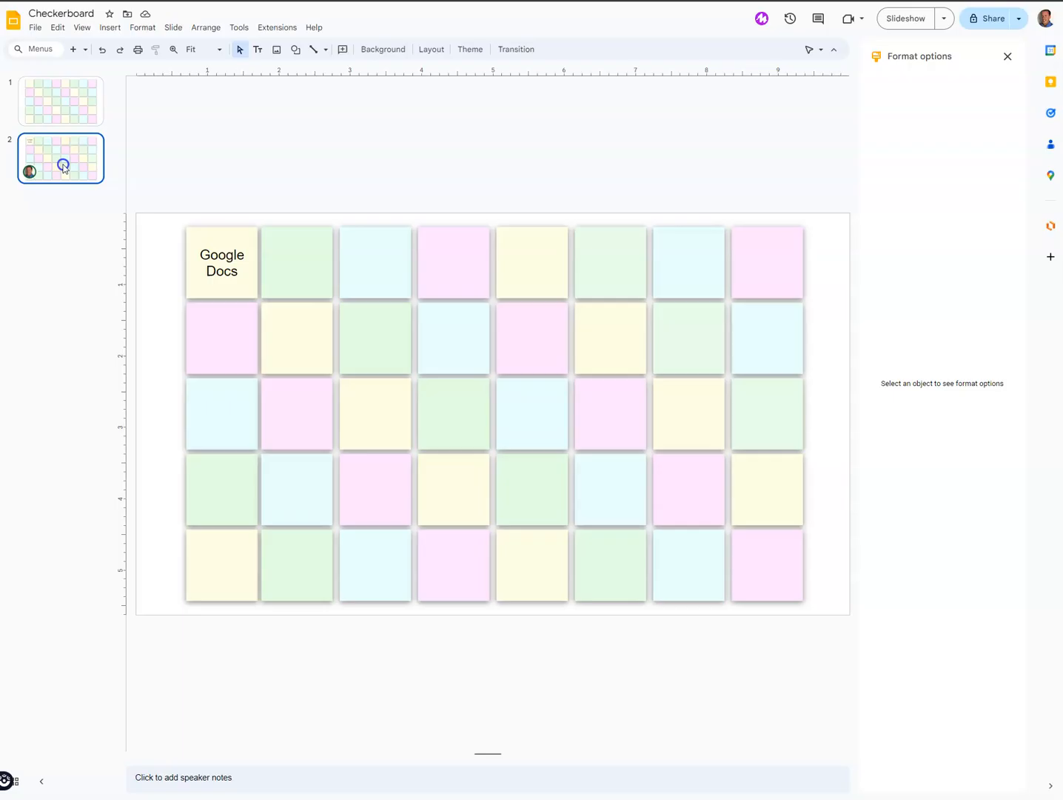
left_click(67, 120)
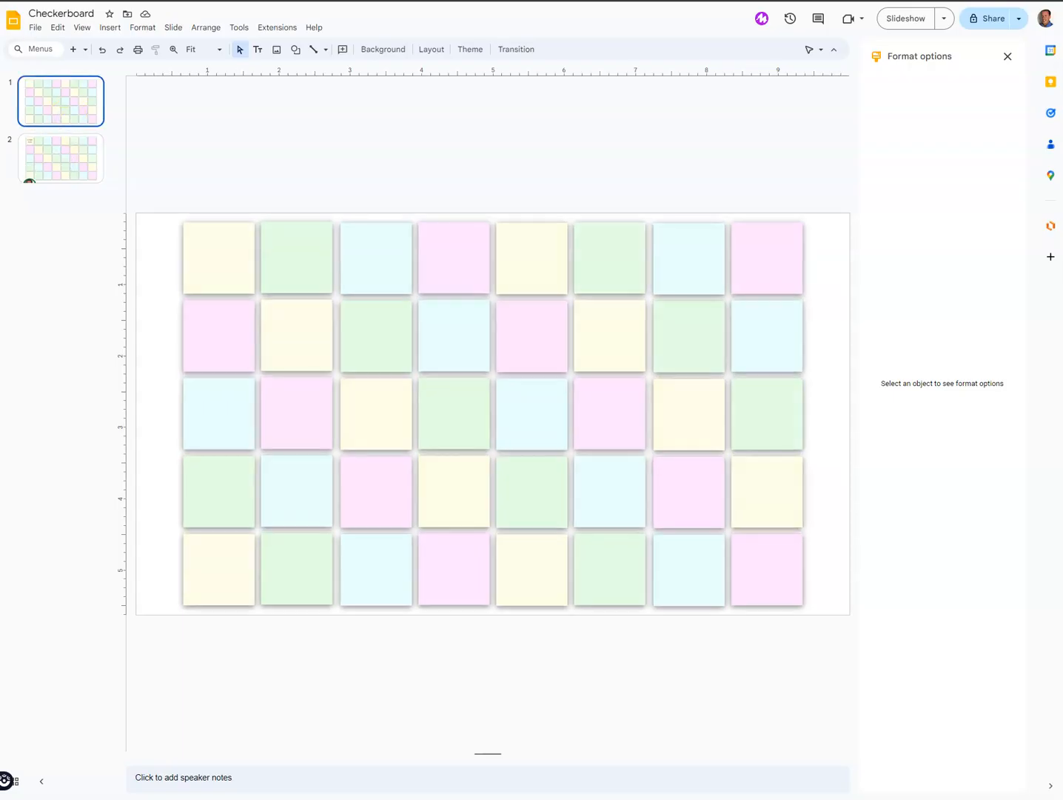